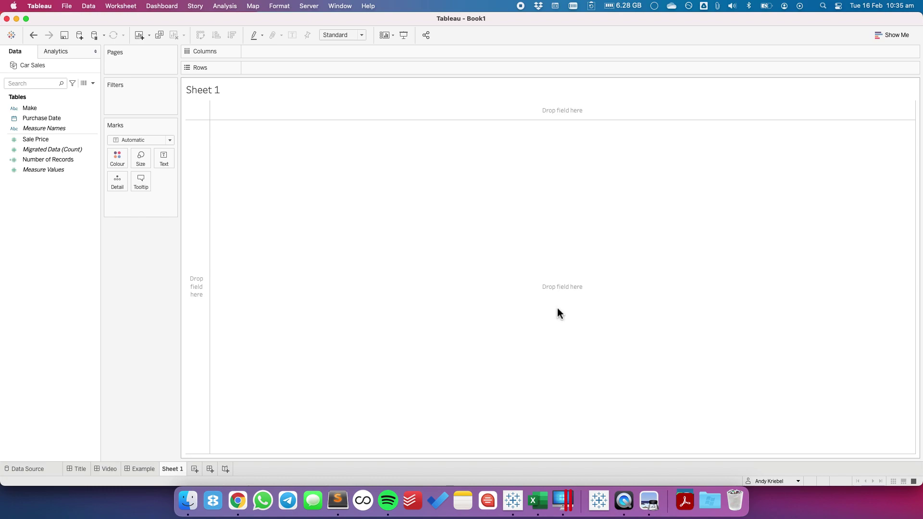
Step: Filter the sheet by year of Purchase Date, keeping only 2019 and 2020
left_click_drag(48, 118, 135, 105)
double_click(410, 205)
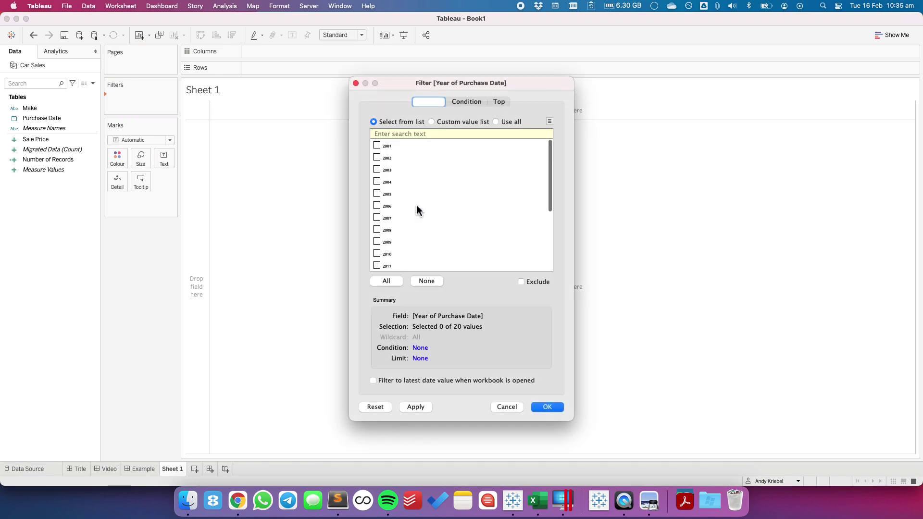
scroll(383, 252, "down", 5)
left_click(377, 253)
left_click(376, 266)
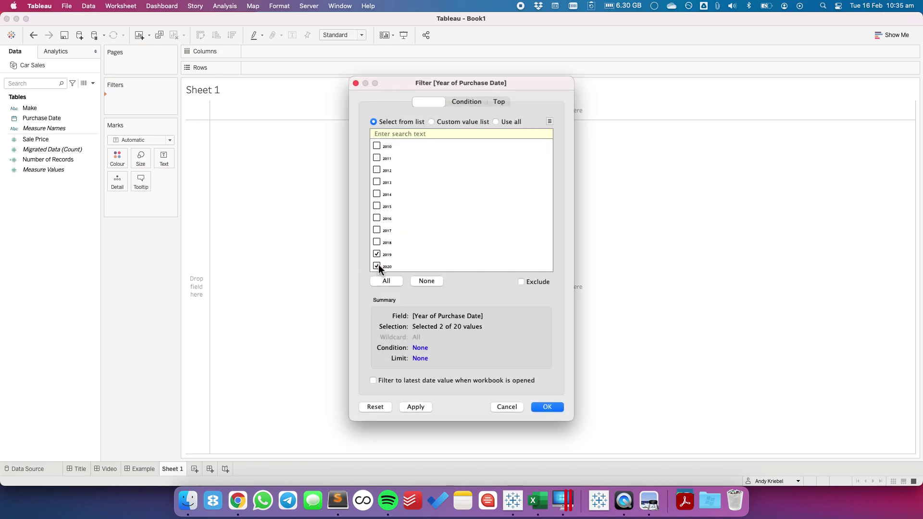
left_click(558, 407)
Step: Plot average Sale Price as rows against Purchase Date year as columns, with one line per Make, and widen the year columns
left_click(56, 120)
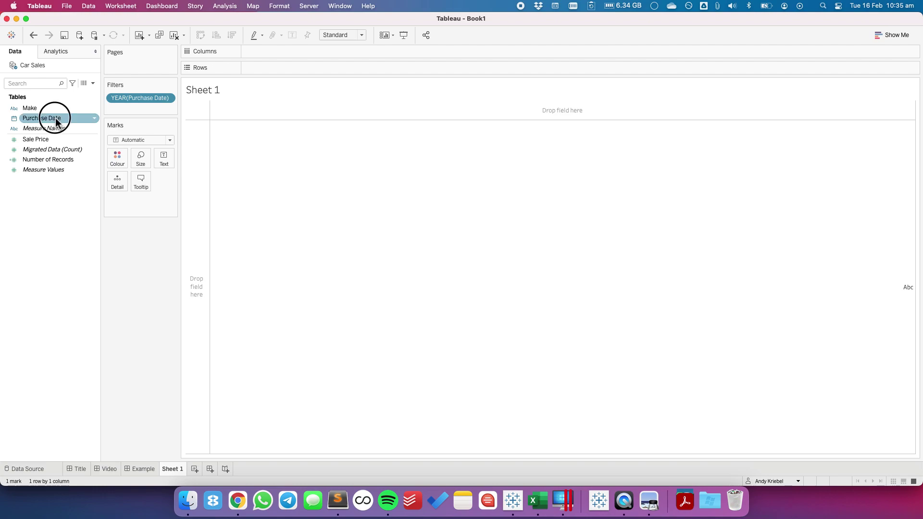
left_click_drag(57, 120, 324, 56)
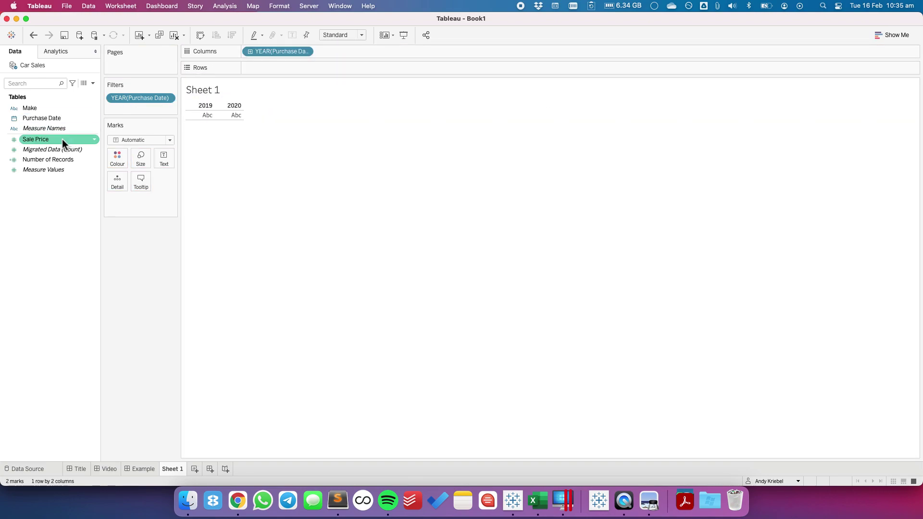
left_click_drag(62, 140, 283, 70)
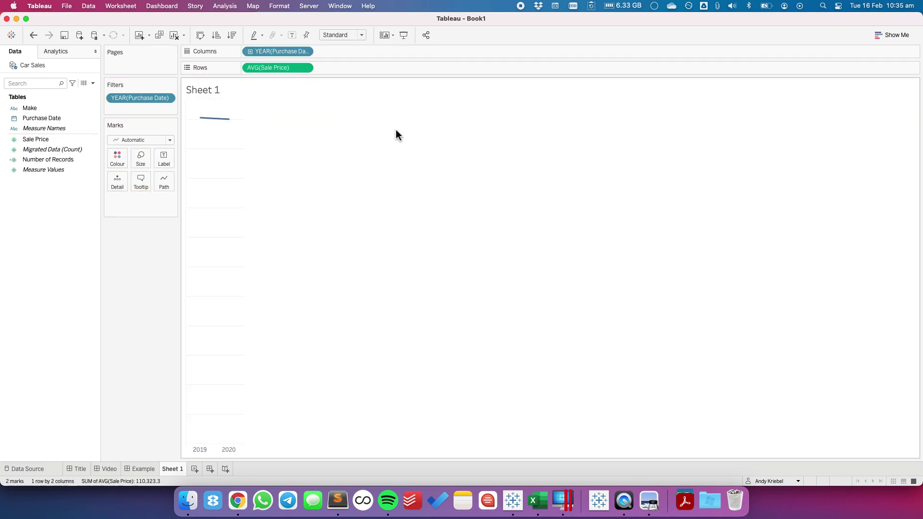
left_click_drag(45, 109, 118, 183)
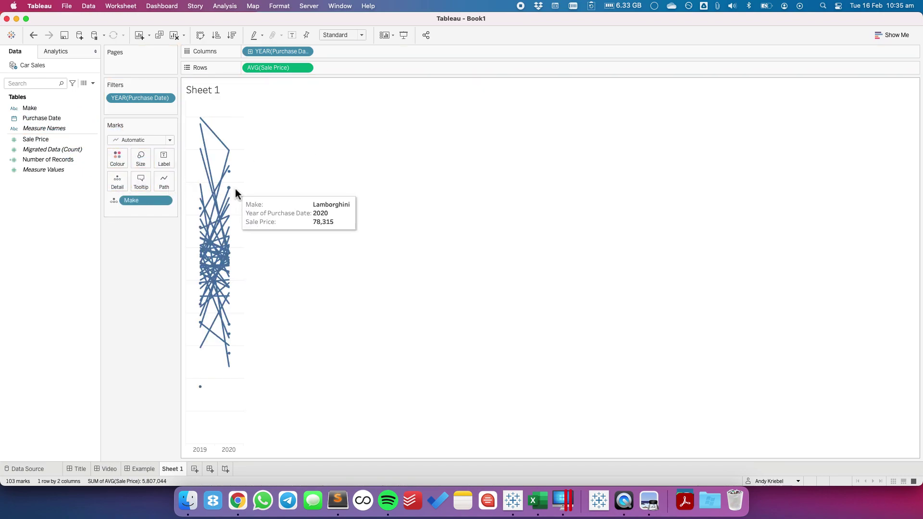
left_click_drag(245, 190, 368, 190)
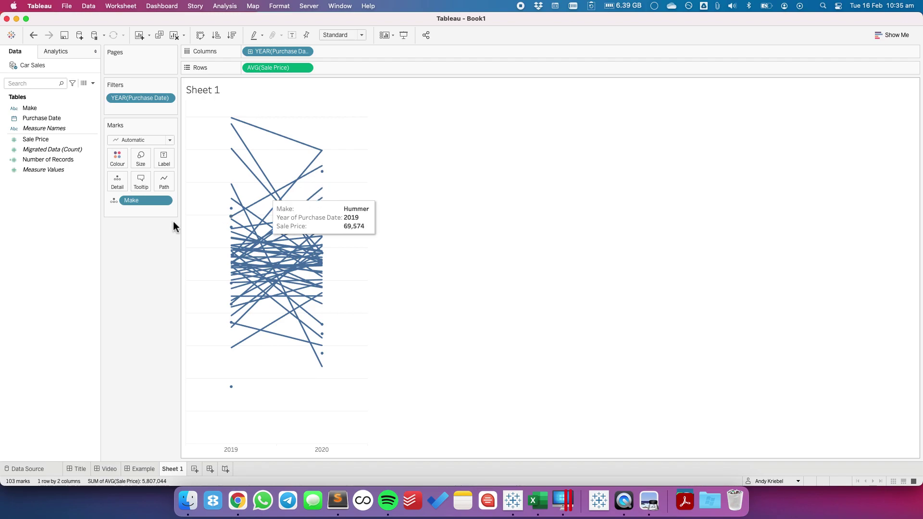
Step: Create a new calculated field named "2 Years TC"
right_click(42, 237)
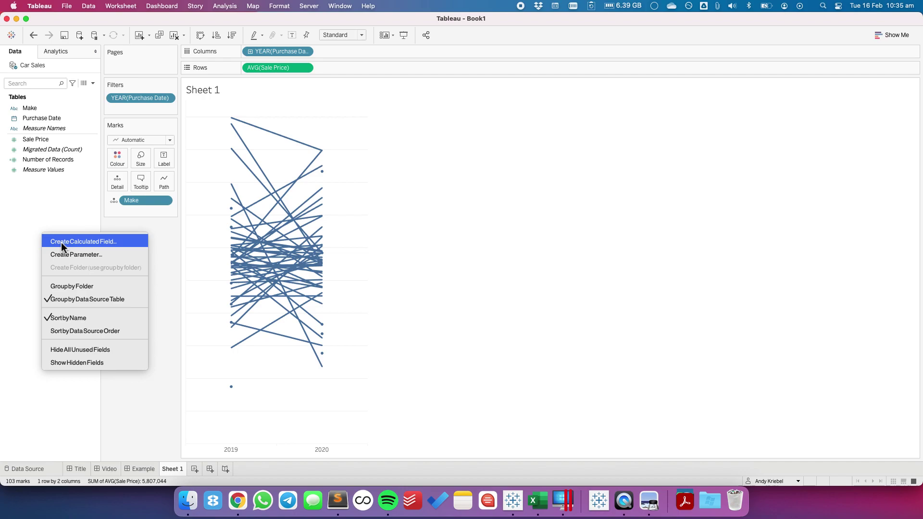
left_click(68, 242)
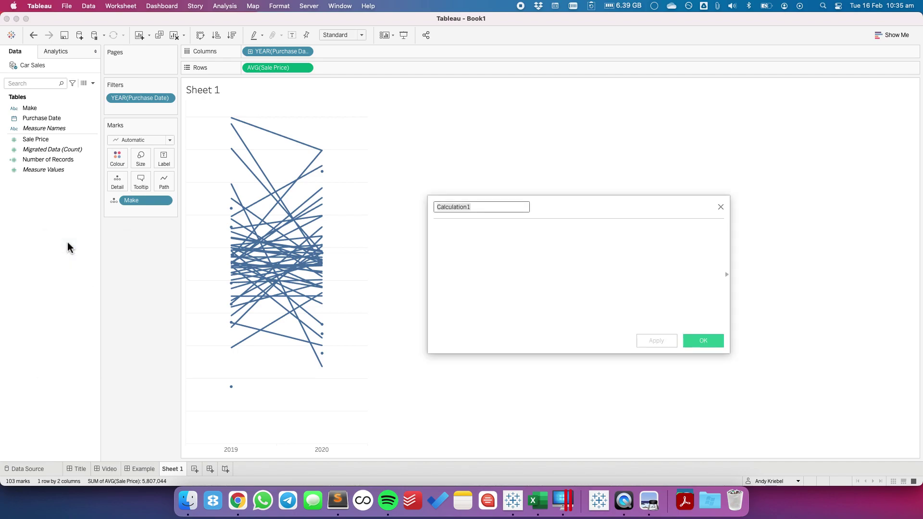
type("Only")
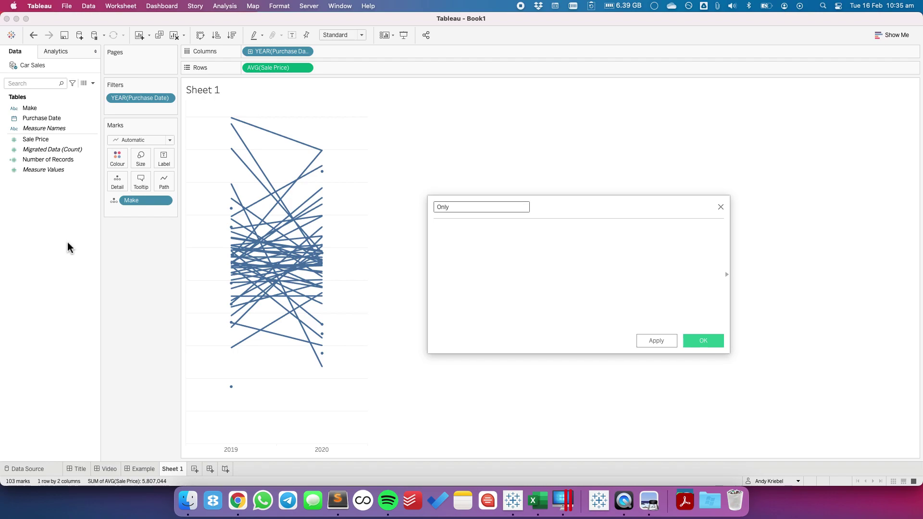
key("super+a")
type("2 Years TC")
Step: Define the calculation as WINDOW_SUM(COUNTD(YEAR([Purchase Date]))) and save it
left_click(470, 290)
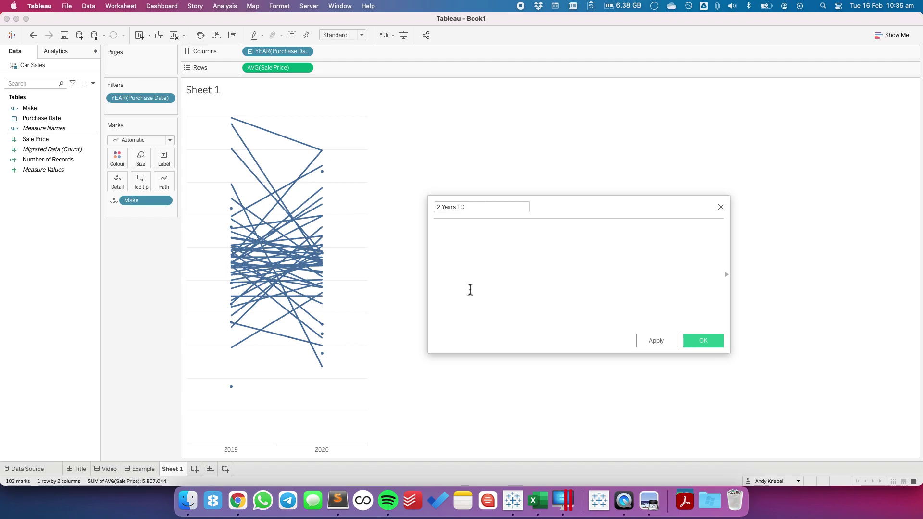
type("window")
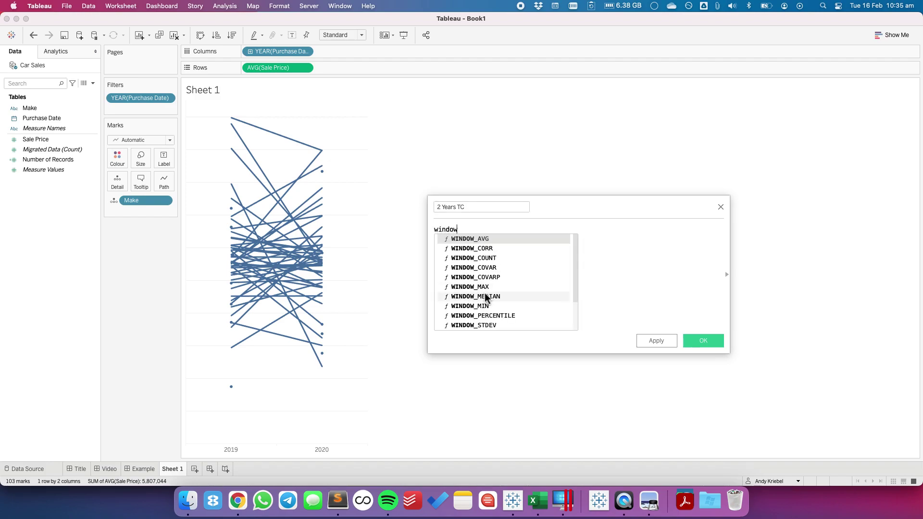
scroll(482, 296, "down", 2)
double_click(484, 308)
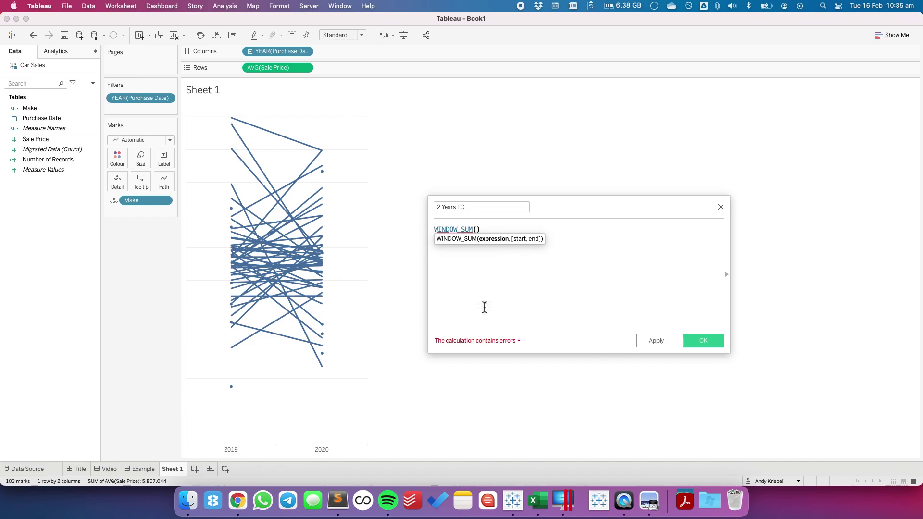
type("countd")
key("Return")
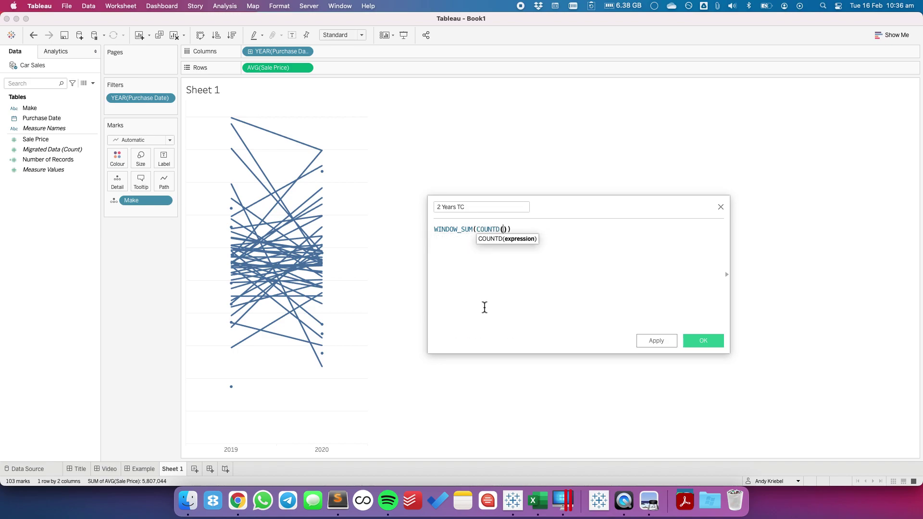
type("year")
key("Return")
type("pru")
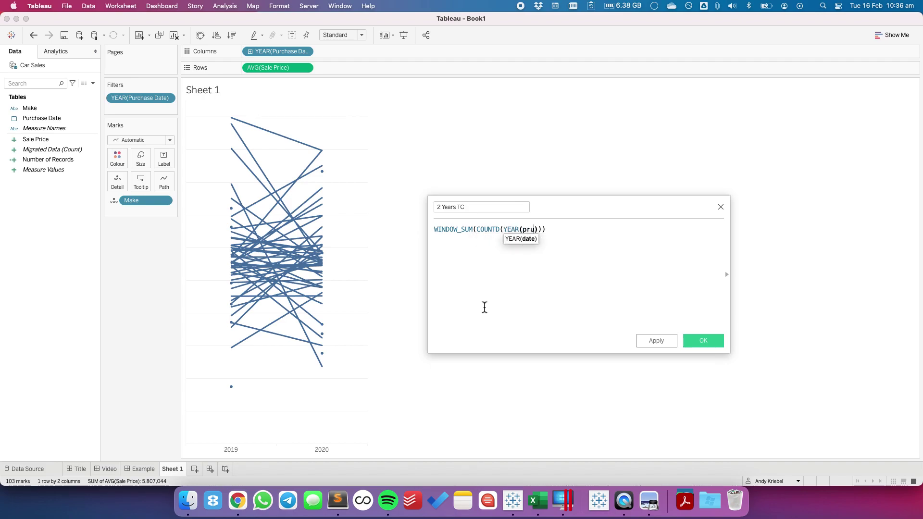
key("BackSpace")
key("BackSpace")
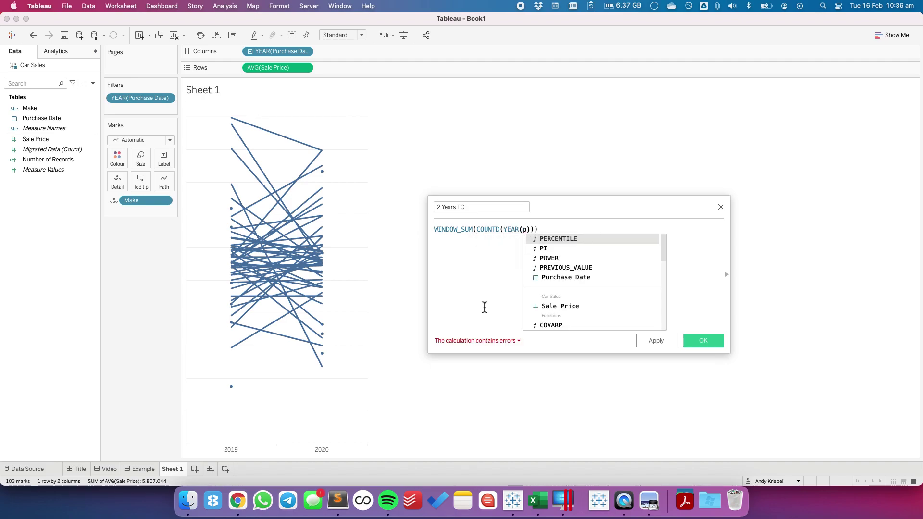
left_click(568, 279)
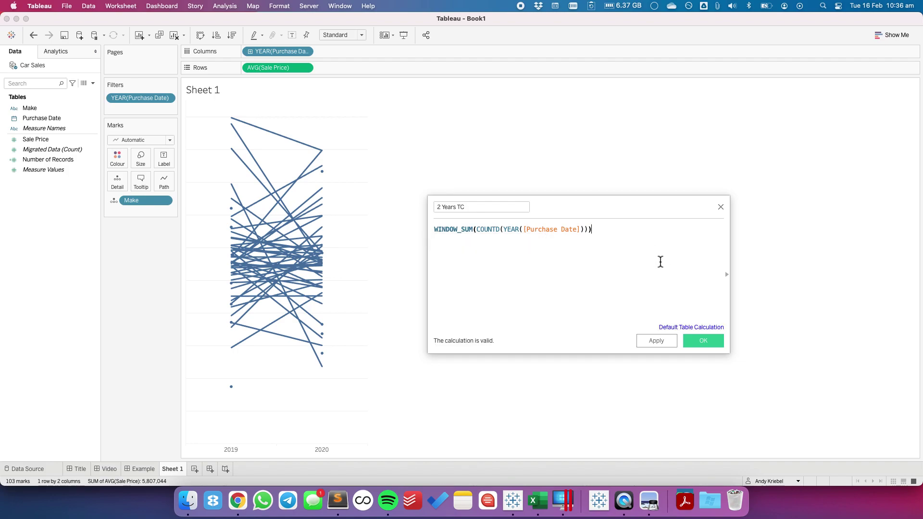
left_click(713, 344)
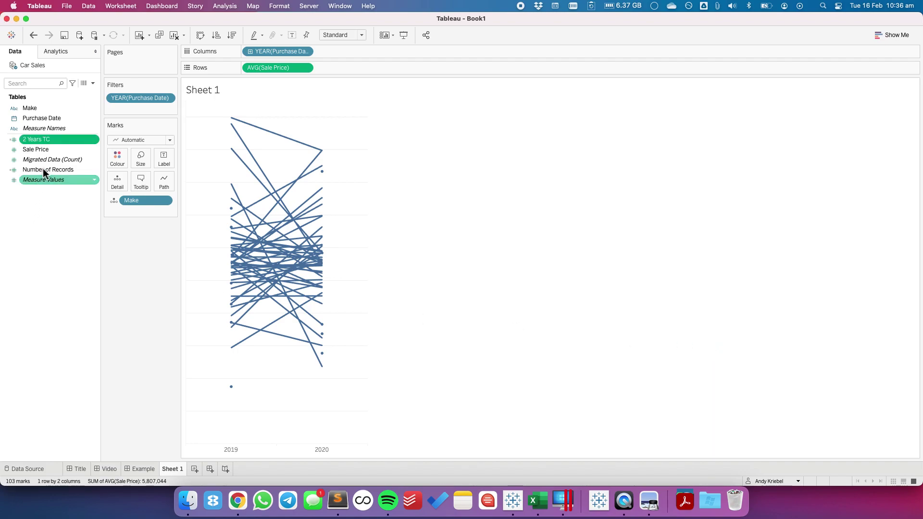
Step: Label the lines with 2 Years TC and compute it using specific dimensions, with only Year of Purchase Date included
left_click_drag(51, 145, 163, 159)
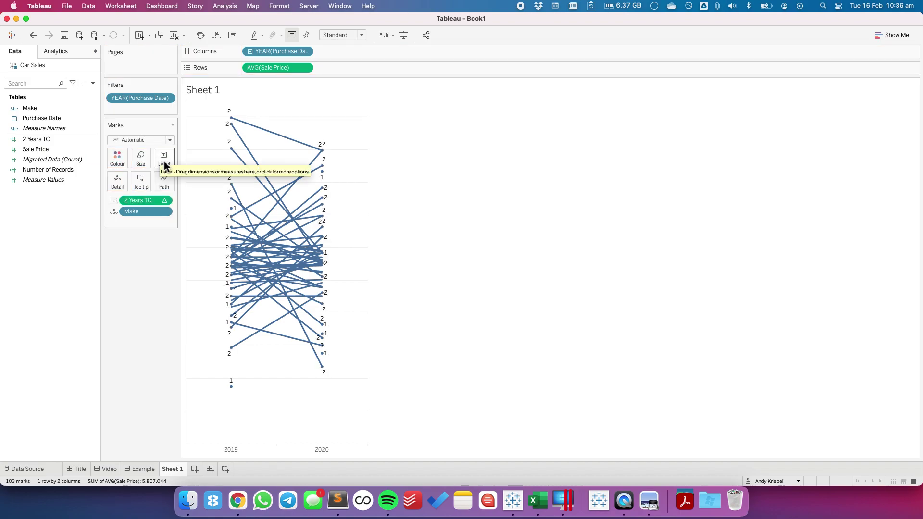
left_click(164, 201)
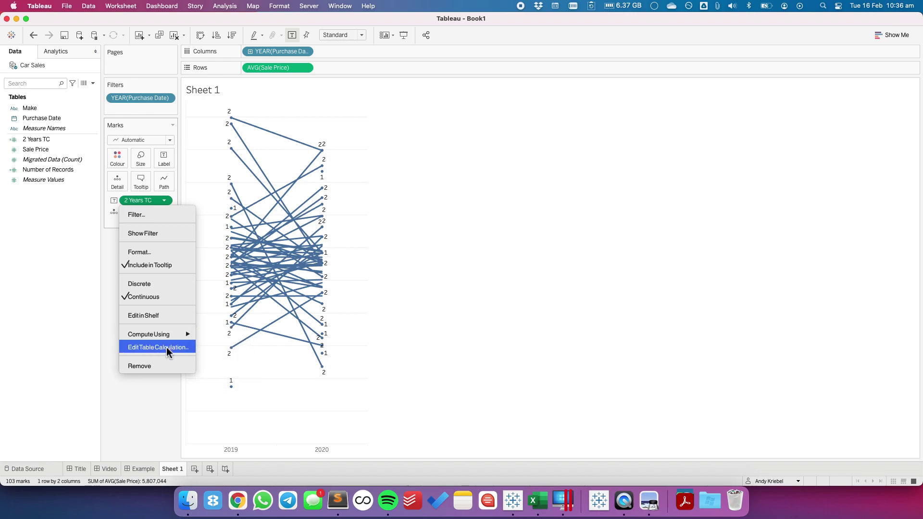
left_click(166, 347)
left_click(515, 308)
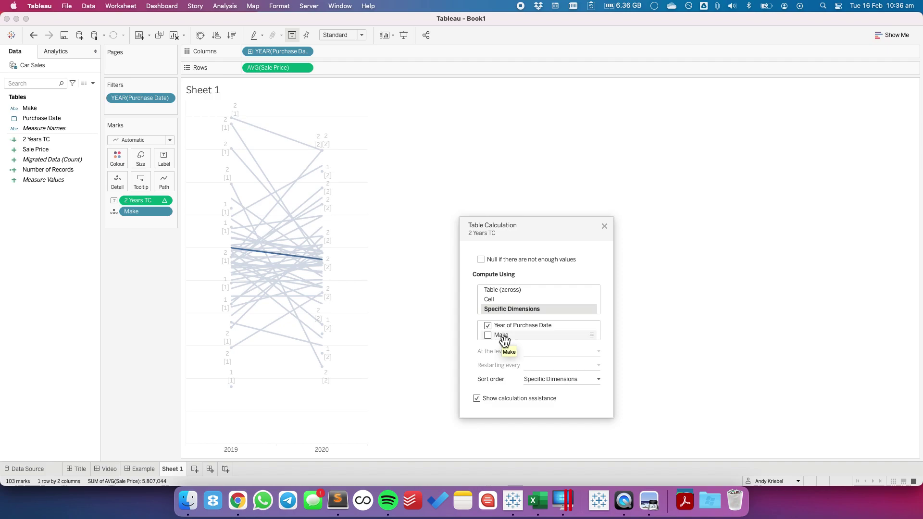
left_click(604, 226)
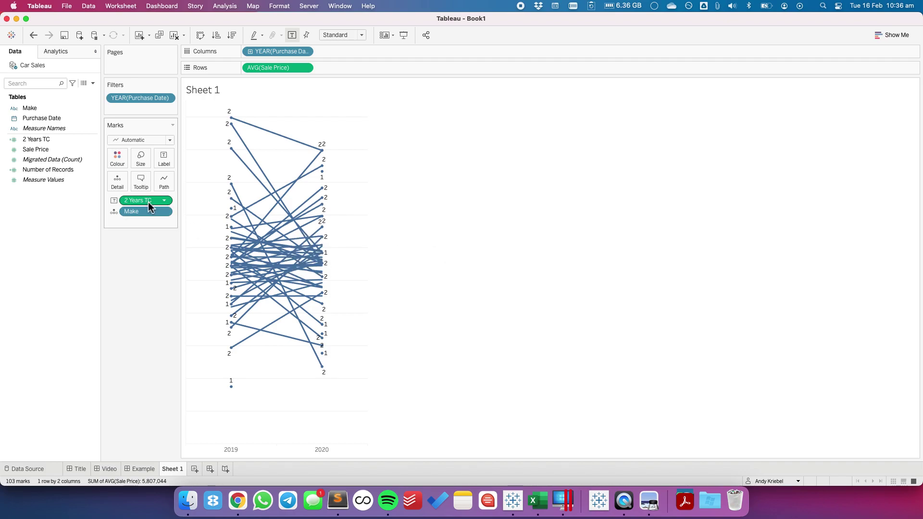
Step: Move 2 Years TC from the labels to the filters, keeping values of at least 2
left_click_drag(149, 201, 150, 112)
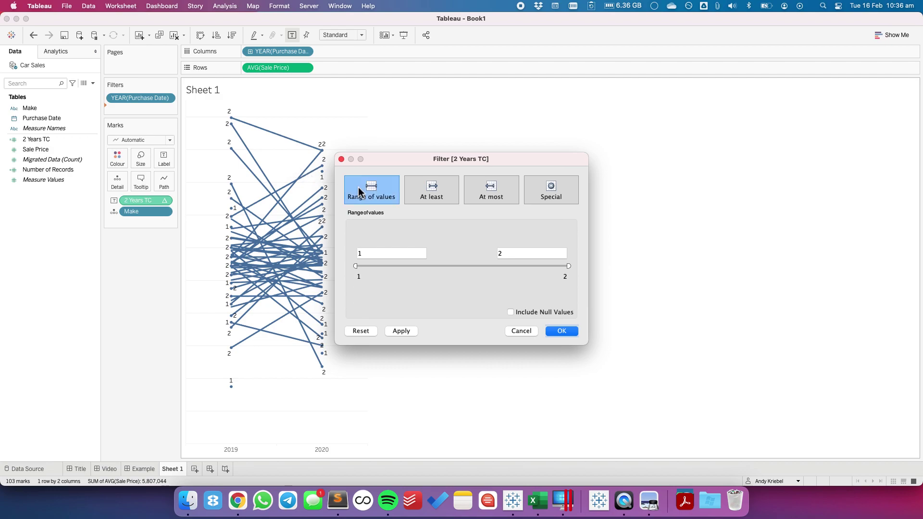
left_click(422, 189)
double_click(373, 254)
type("2")
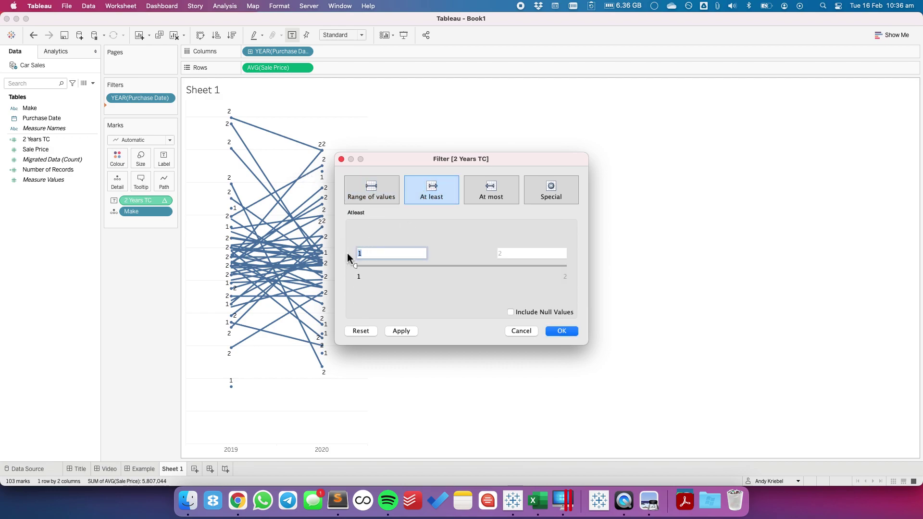
left_click(560, 331)
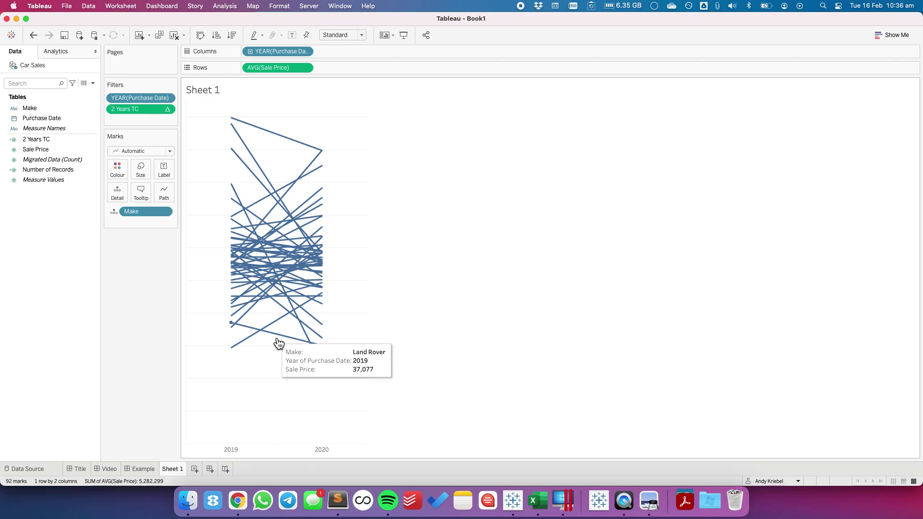
Step: Colour the lines by average Sale Price
mouse_move(295, 149)
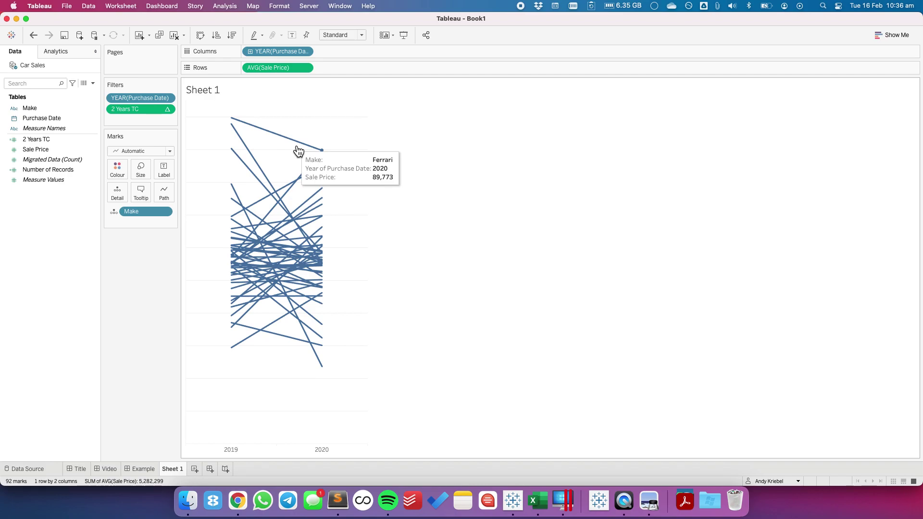
left_click(28, 151)
left_click_drag(36, 151, 117, 168)
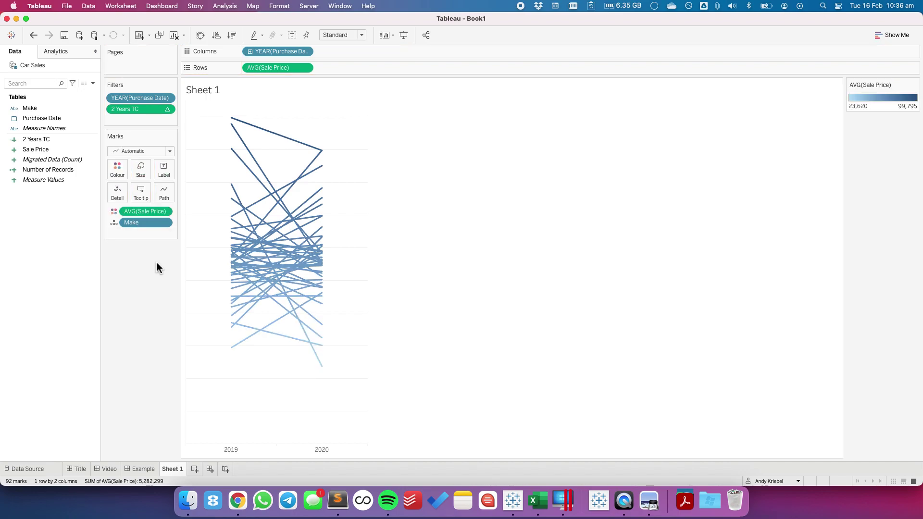
Step: Add a Difference From table calculation to the colour measure, computed over Year of Purchase Date only and relative to First
left_click(164, 212)
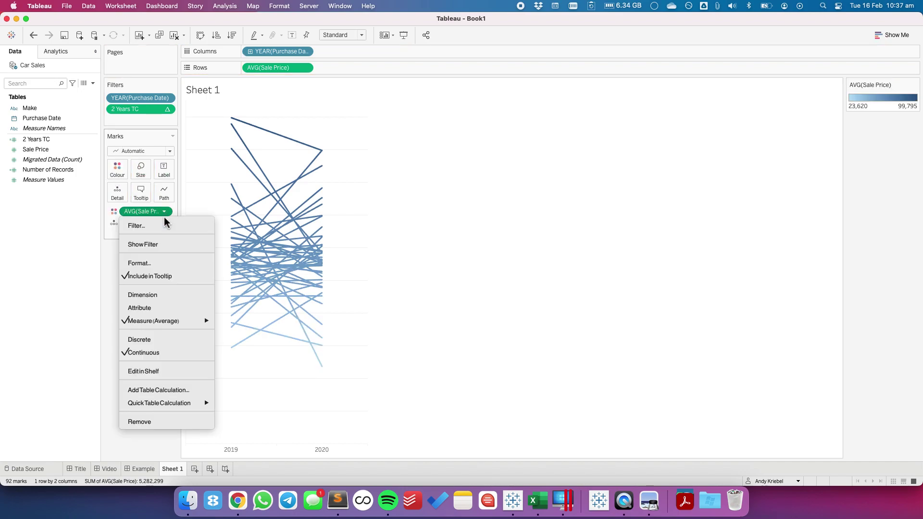
left_click(168, 390)
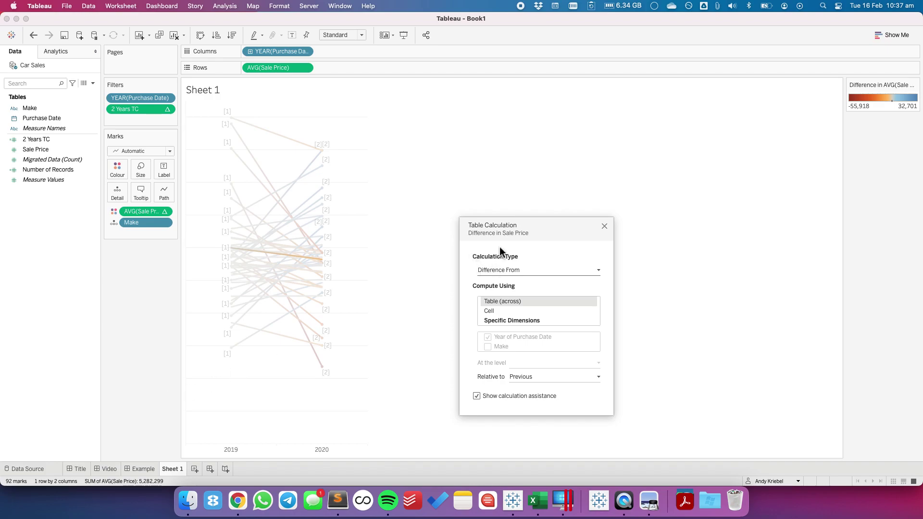
left_click_drag(500, 246, 425, 130)
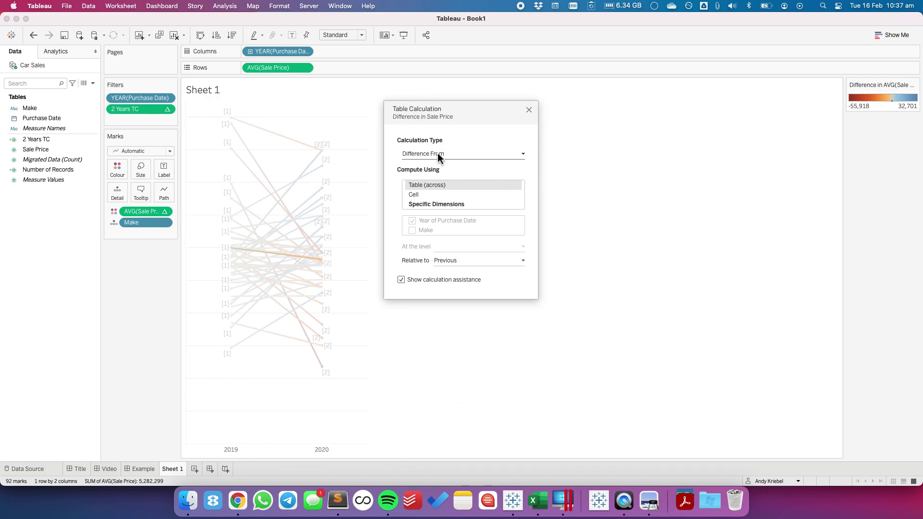
left_click(428, 203)
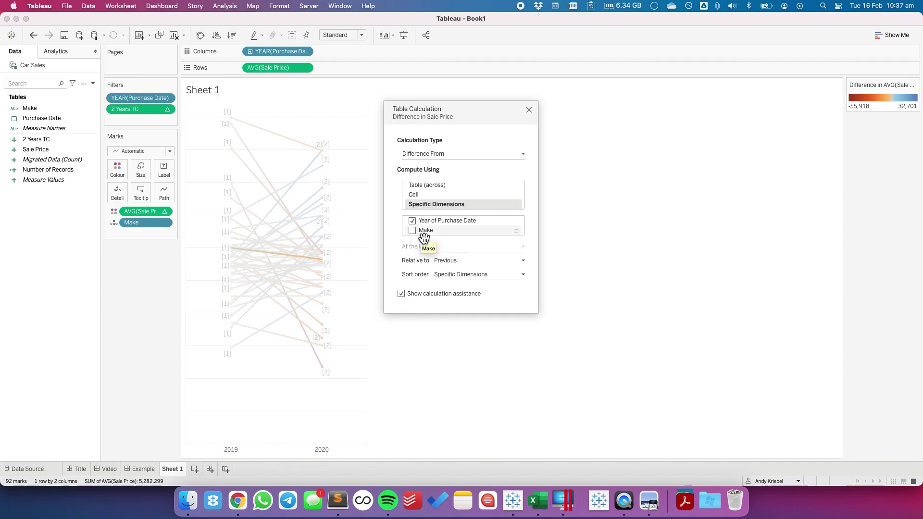
left_click(471, 261)
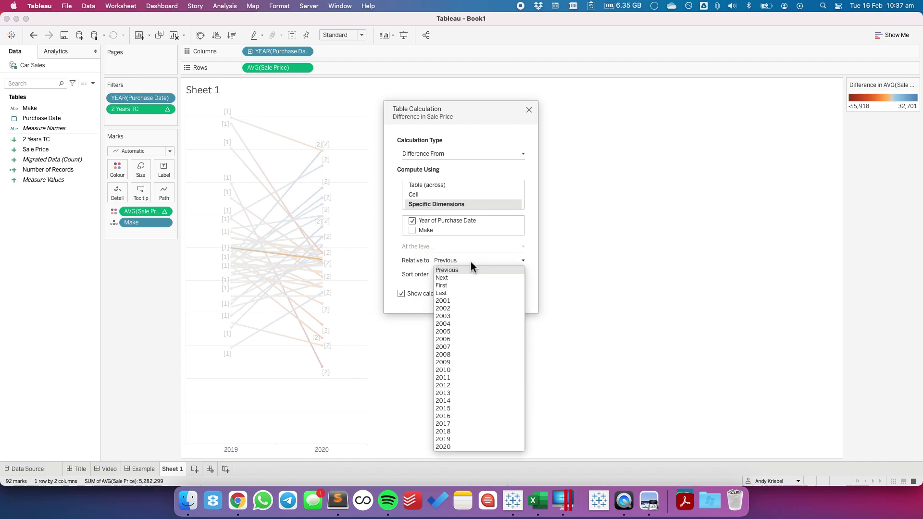
left_click(463, 286)
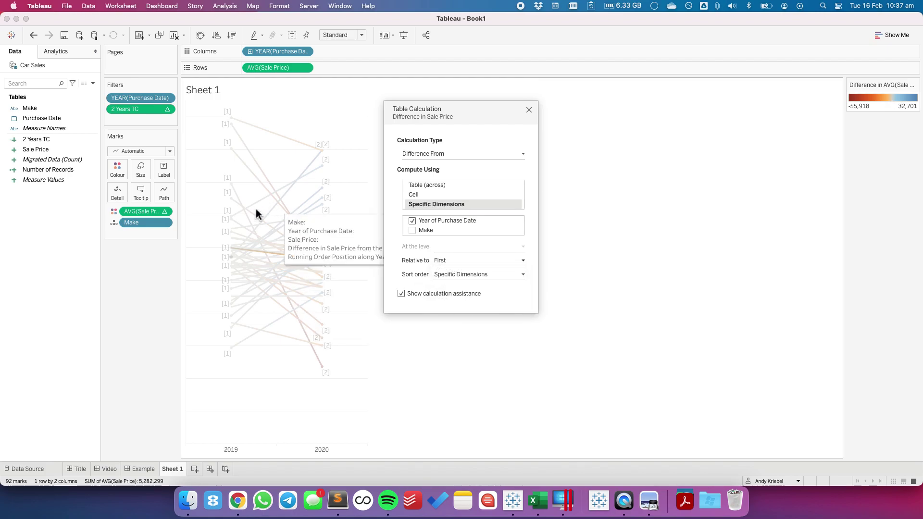
mouse_move(290, 267)
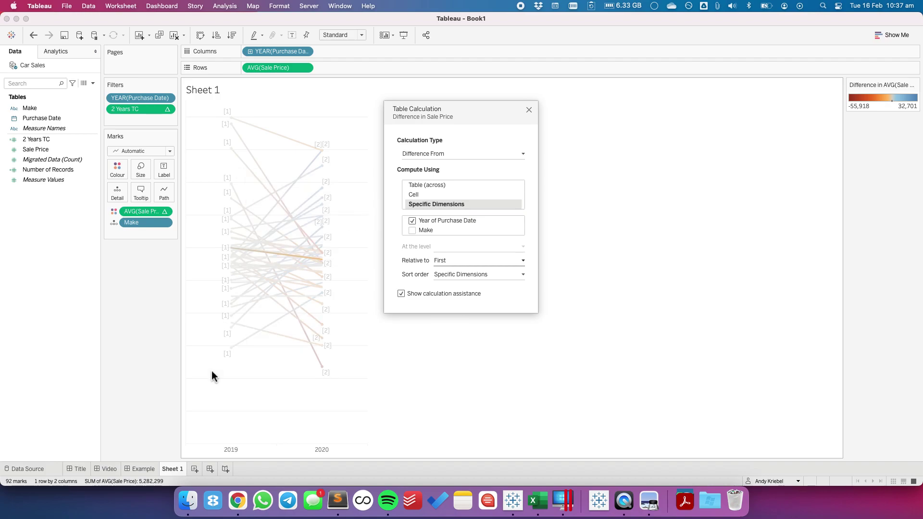
left_click(528, 110)
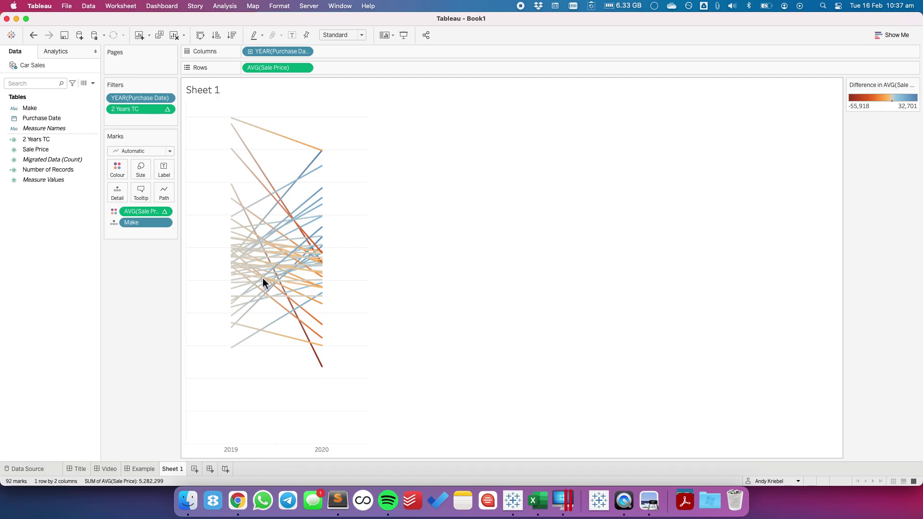
Step: Save the colour shelf's difference table calculation as a reusable data field named Difference from First TC
mouse_move(234, 125)
mouse_move(233, 152)
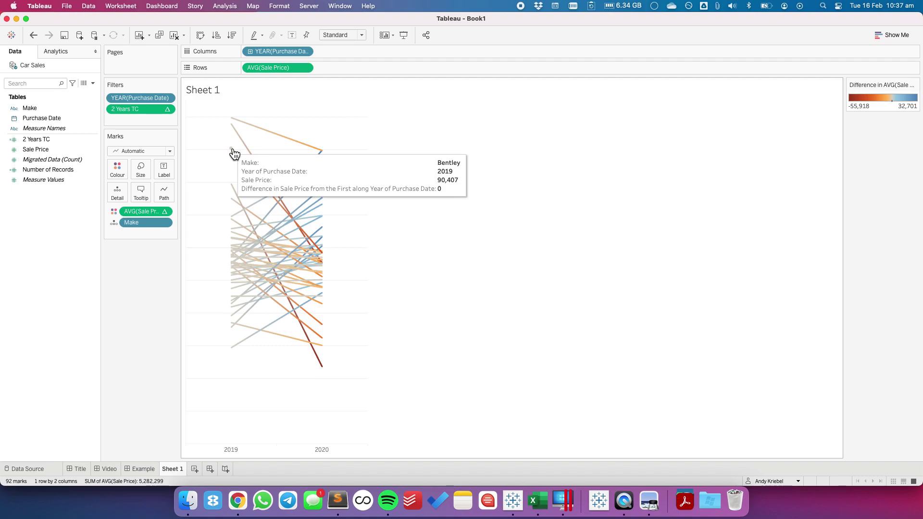
mouse_move(324, 152)
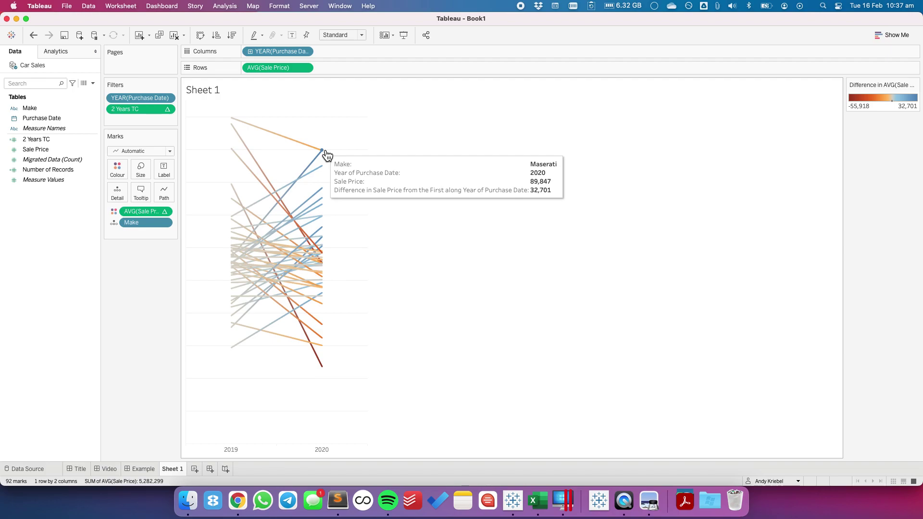
left_click_drag(137, 212, 55, 225)
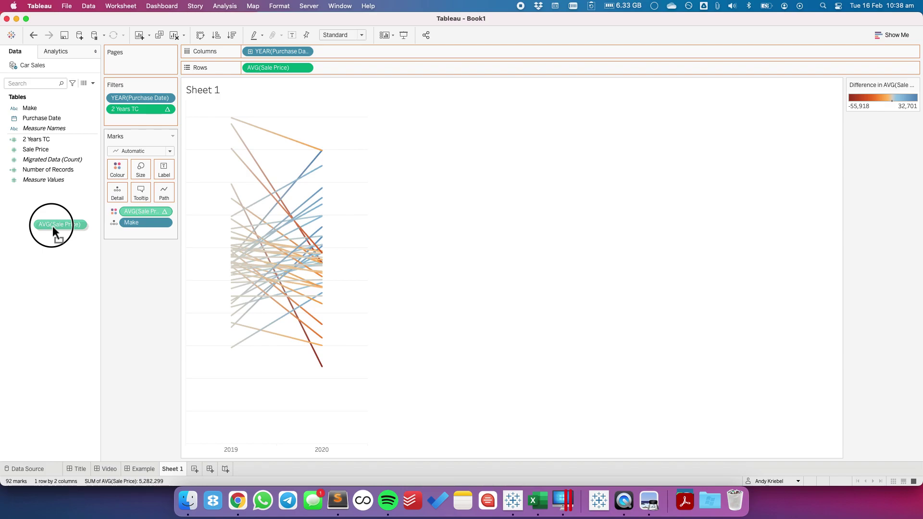
left_click_drag(52, 226, 53, 226)
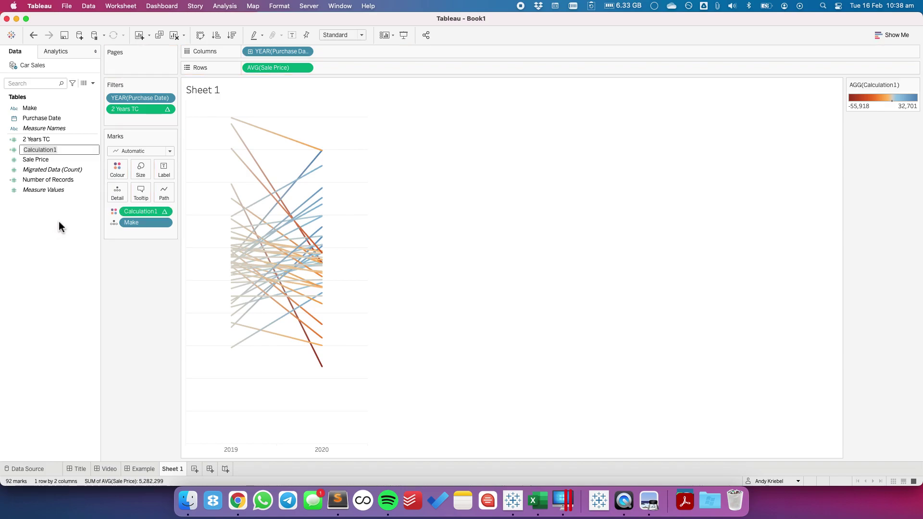
type("Difference from First TC")
key("Return")
Step: Open the Difference from First TC calculation for editing, and move and widen its editor window
right_click(73, 150)
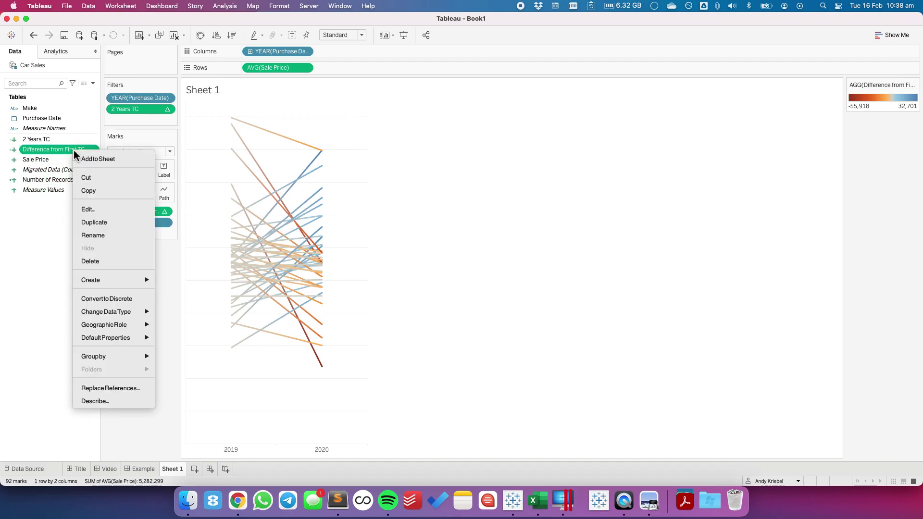
left_click(101, 212)
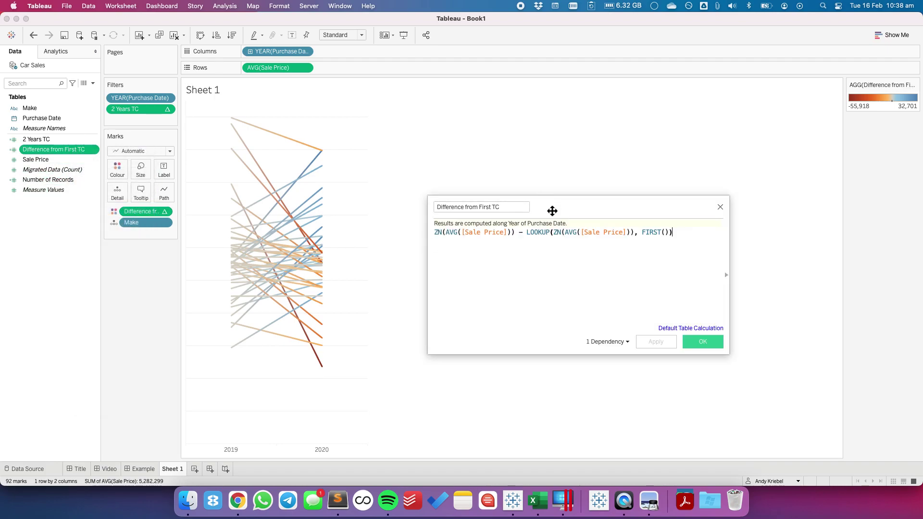
left_click_drag(553, 208, 522, 179)
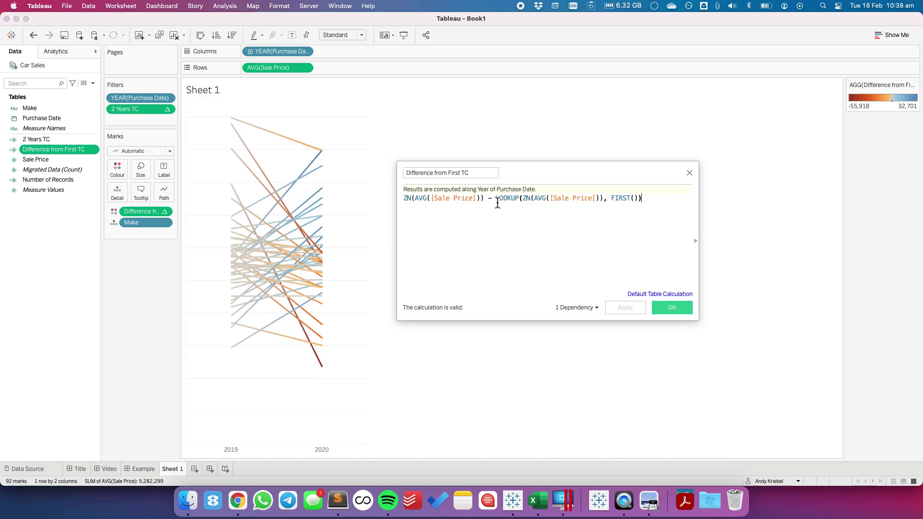
left_click_drag(699, 281, 778, 288)
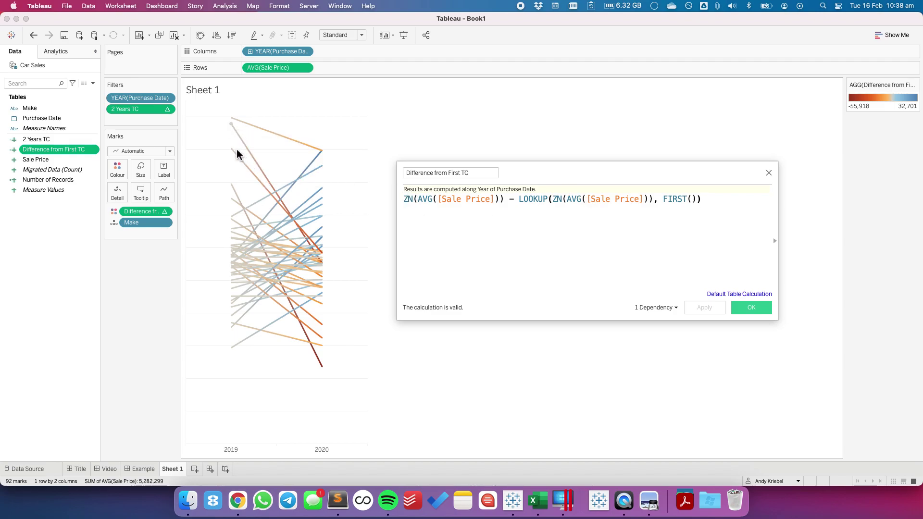
Step: Examine the LOOKUP expression and its FIRST() offset in the formula against the 2019 points of the chart
mouse_move(234, 259)
mouse_move(242, 332)
left_click(522, 200)
left_click_drag(521, 200, 695, 199)
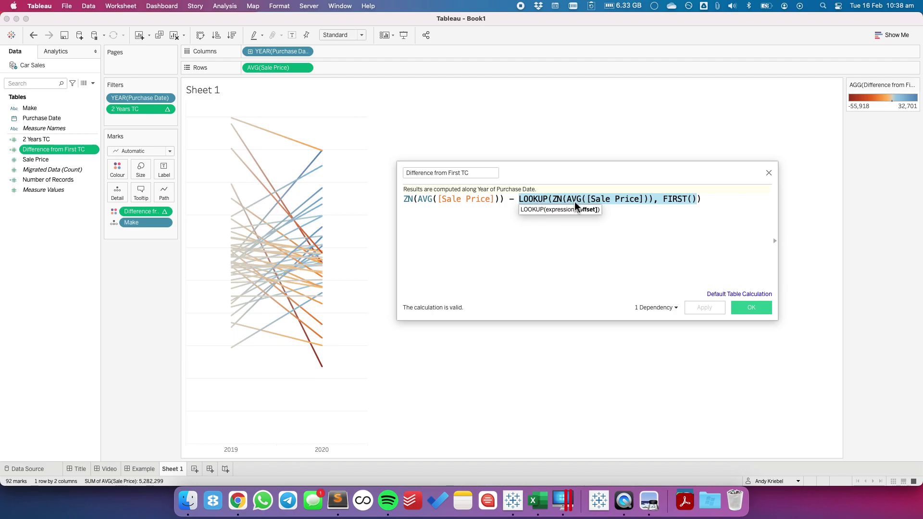
left_click(664, 200)
left_click_drag(665, 200, 696, 199)
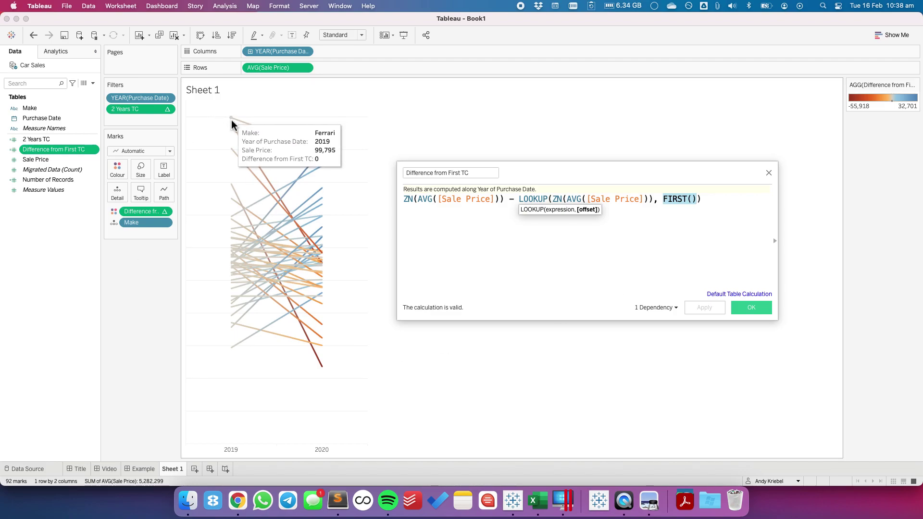
mouse_move(239, 291)
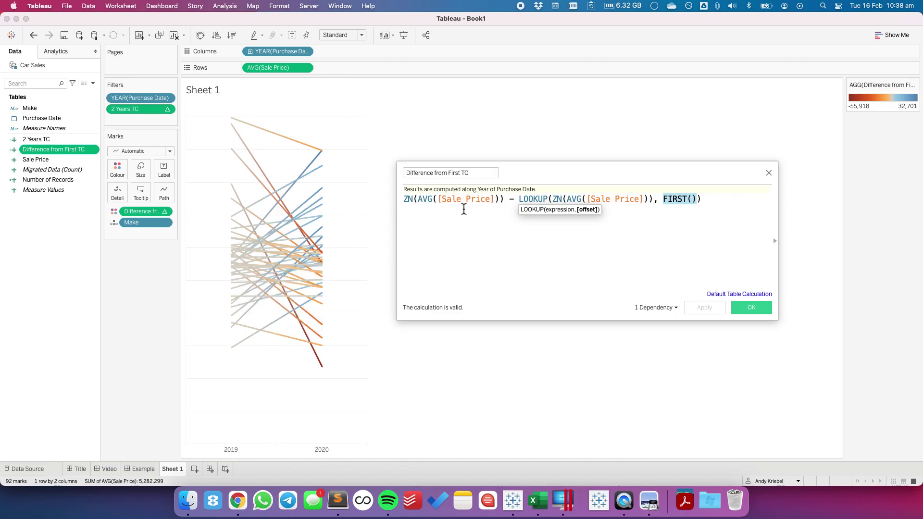
Step: Add the condition > 0 on a new line after the formula and apply the change
left_click(723, 201)
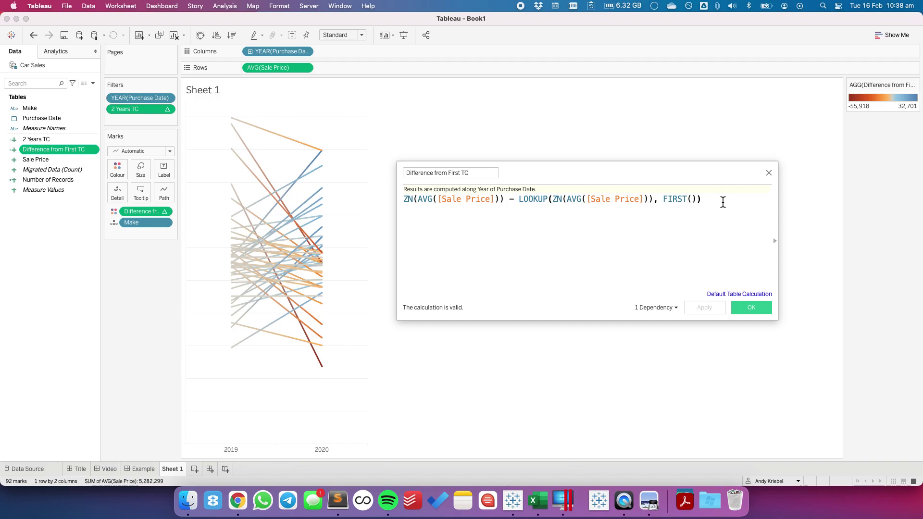
key("Return")
type("> 0")
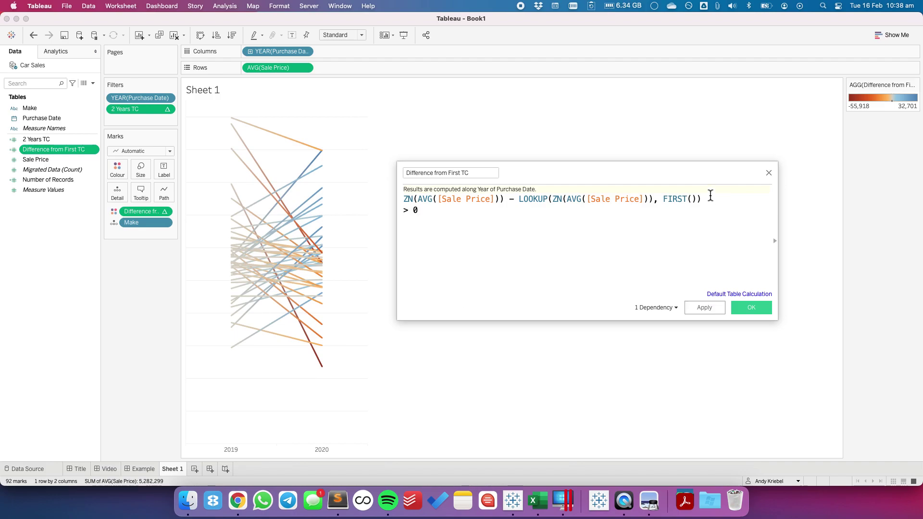
left_click(705, 307)
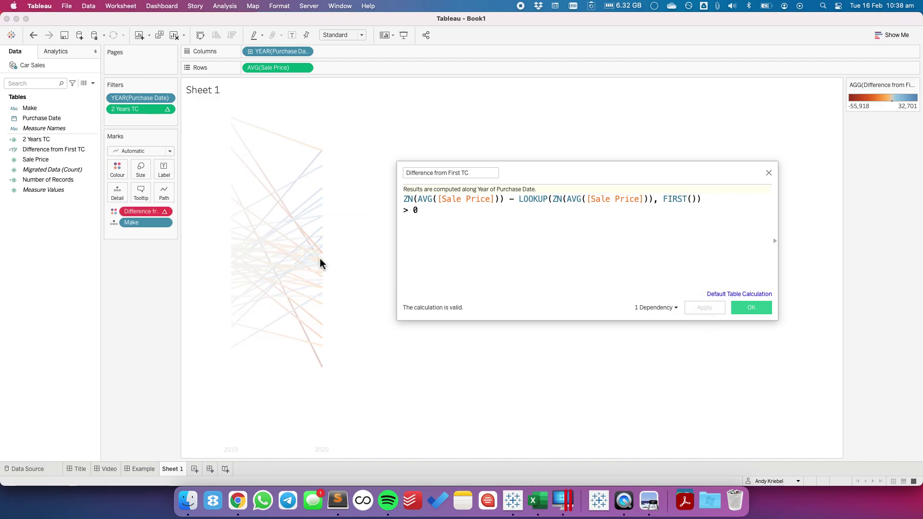
Step: Replace the invalid colour field with Difference from First TC and compute it using Purchase Date
mouse_move(148, 217)
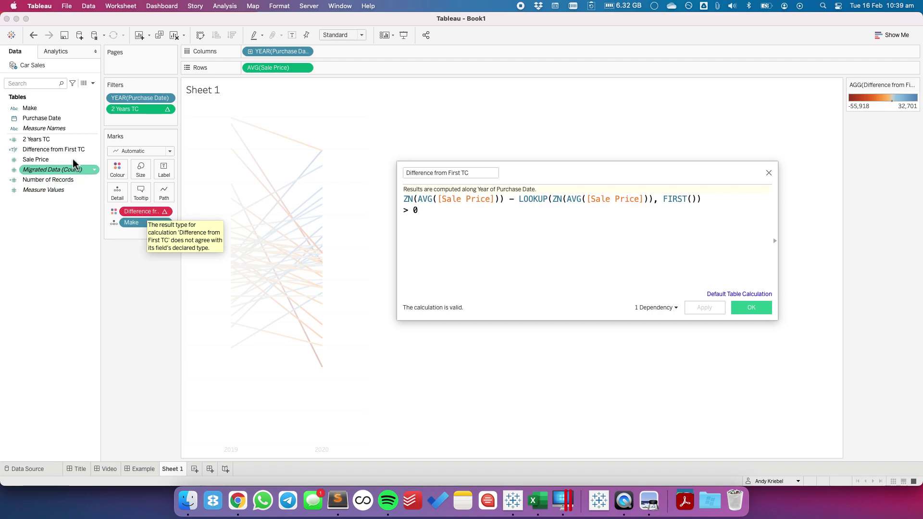
left_click_drag(67, 149, 141, 212)
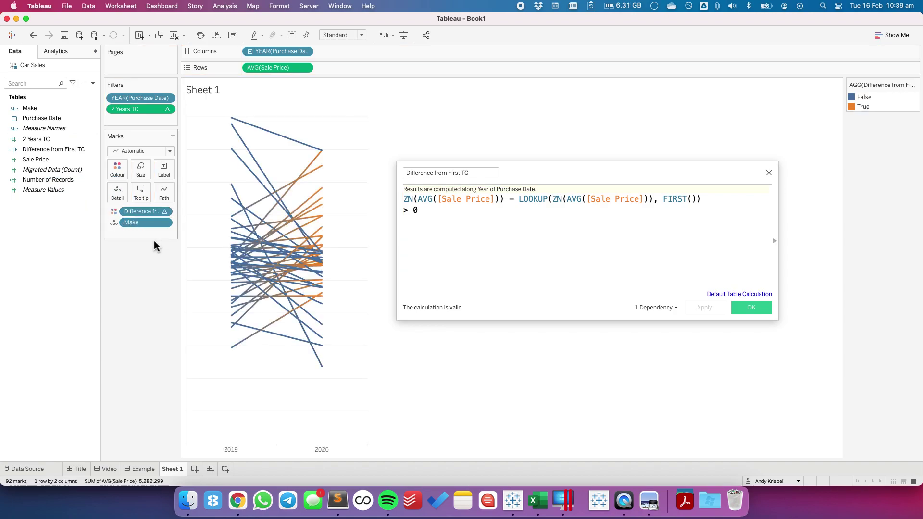
left_click(164, 212)
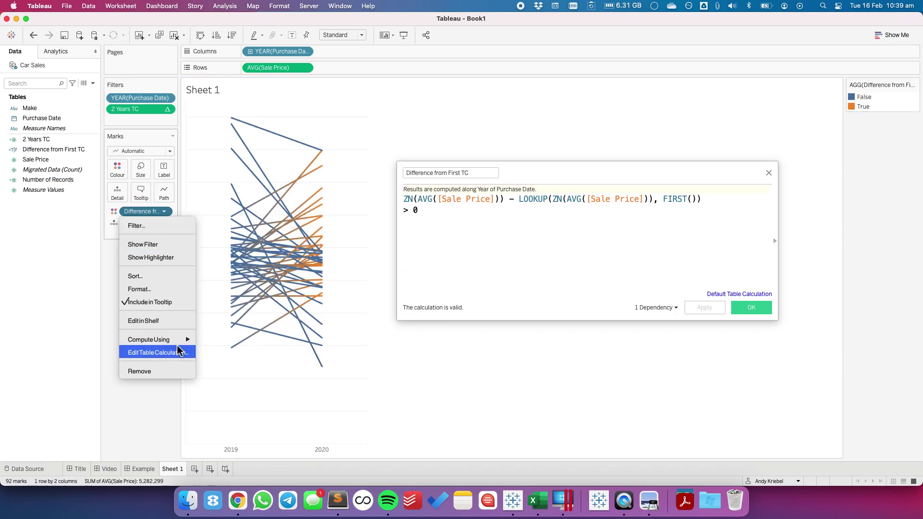
mouse_move(182, 340)
left_click(236, 381)
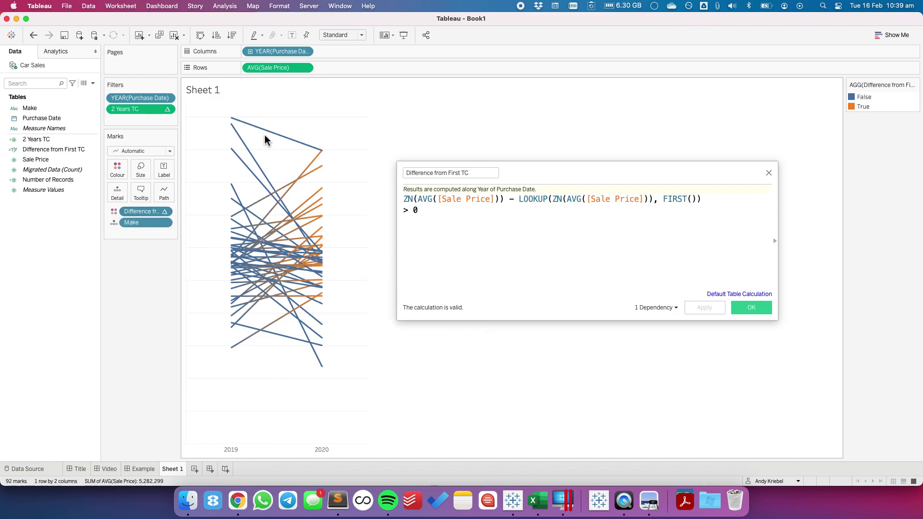
Step: Inspect the 2019 and 2020 ends of the lines, including the Maserati line, for their Difference from First TC values
mouse_move(259, 139)
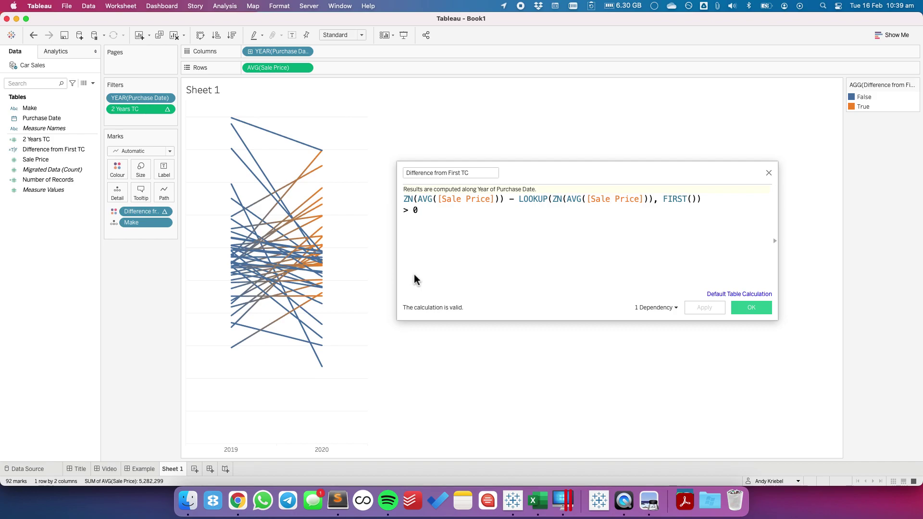
left_click(454, 279)
mouse_move(232, 120)
left_click_drag(527, 176, 582, 255)
mouse_move(323, 153)
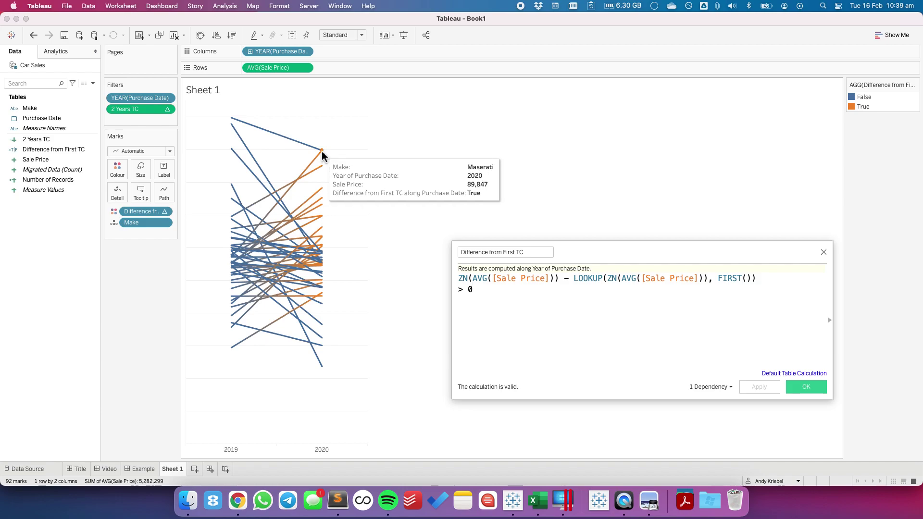
left_click(322, 152)
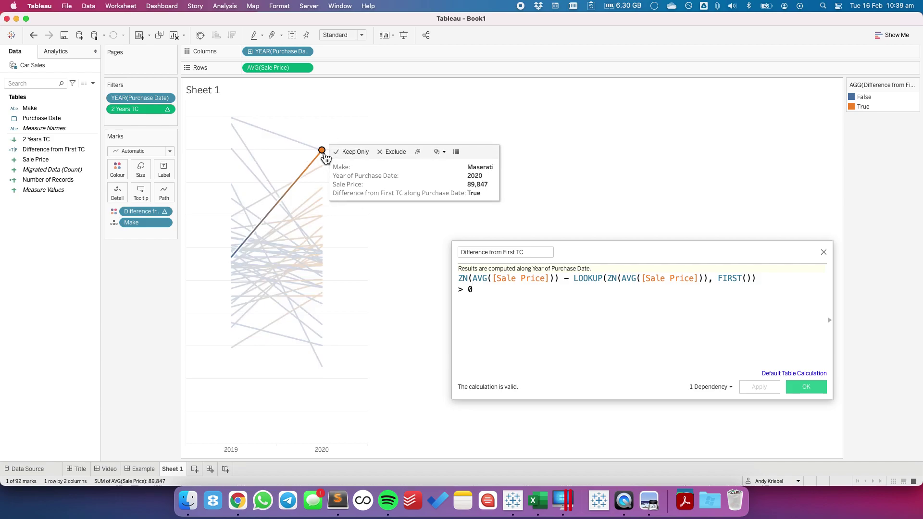
mouse_move(236, 261)
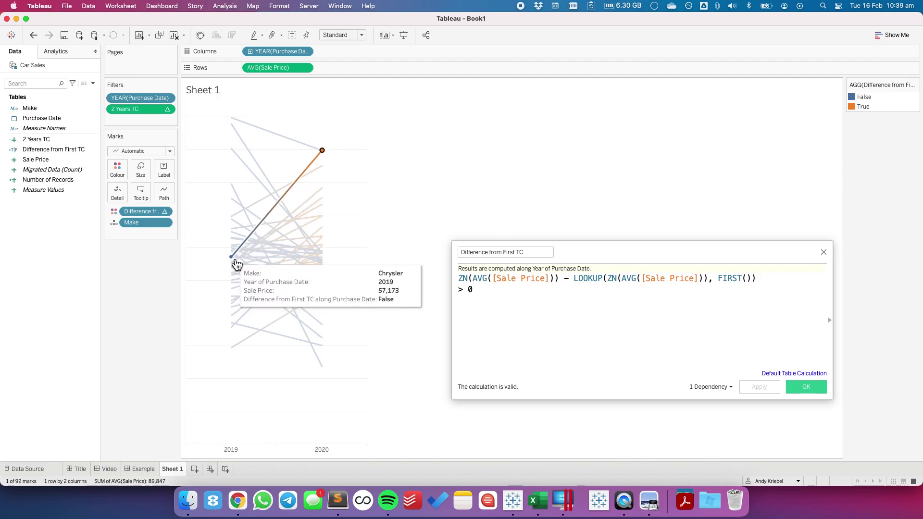
mouse_move(325, 155)
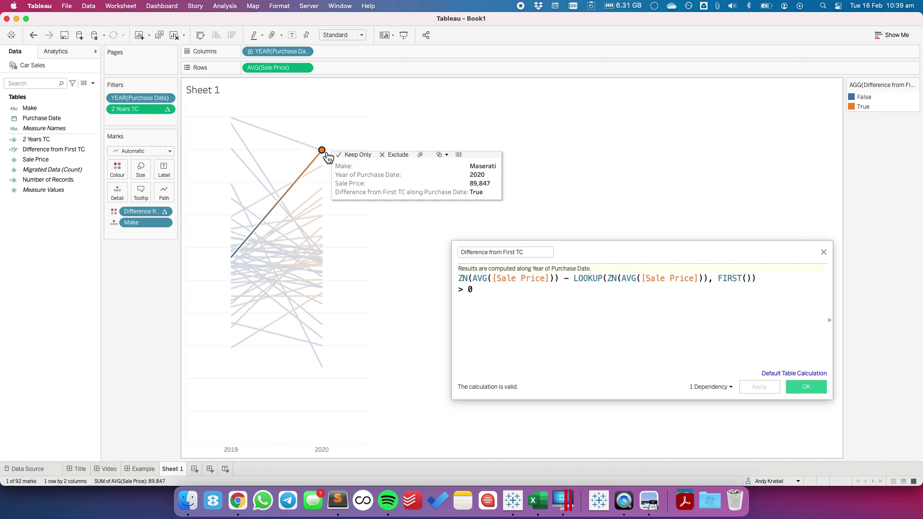
Step: Wrap the whole comparison in an outer LOOKUP( ... , LAST() ) in the Difference from First TC formula
left_click(462, 300)
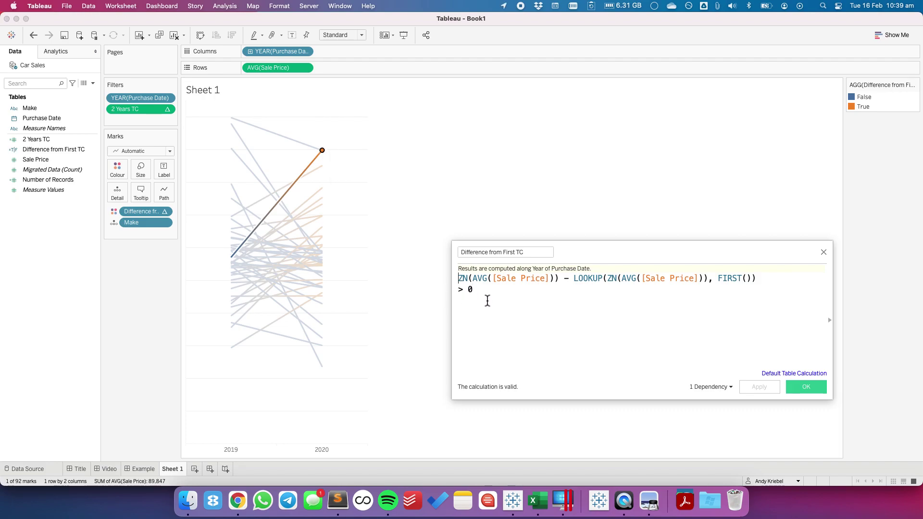
key("Return")
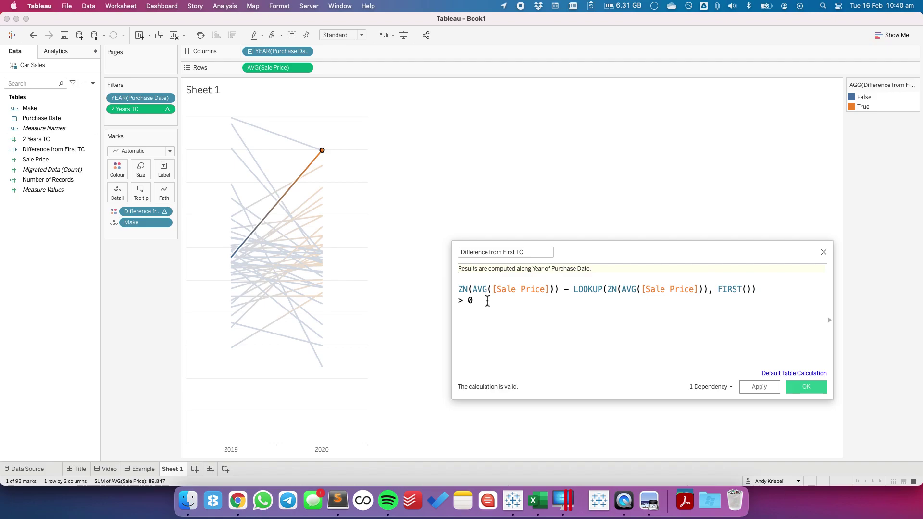
type("LOOKUP()")
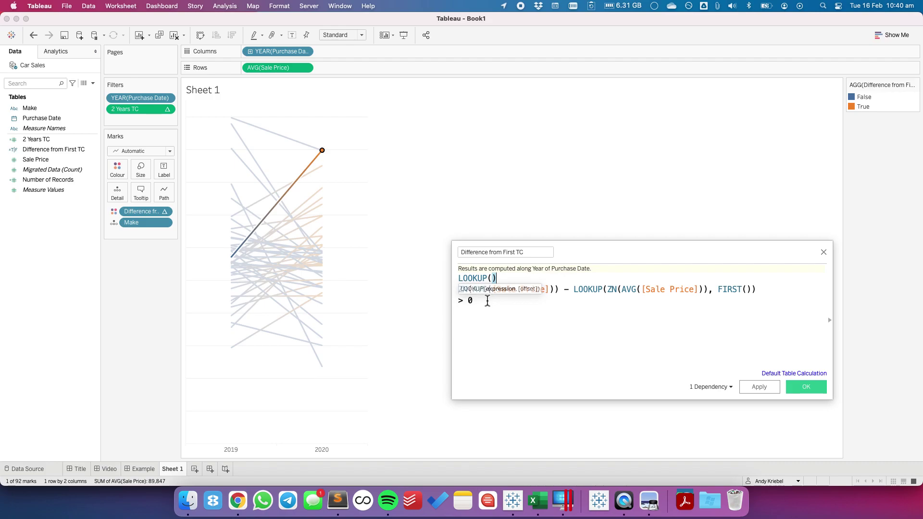
key("BackSpace")
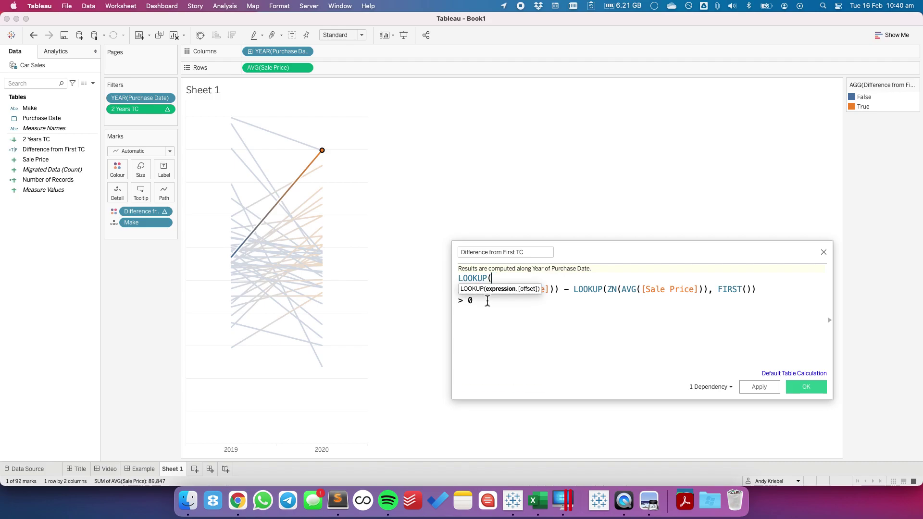
left_click(487, 300)
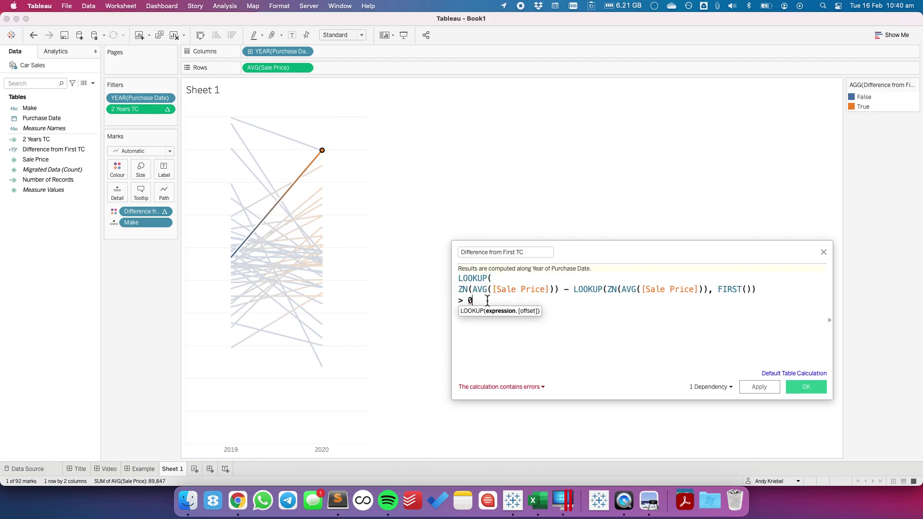
key("Return")
type(", ")
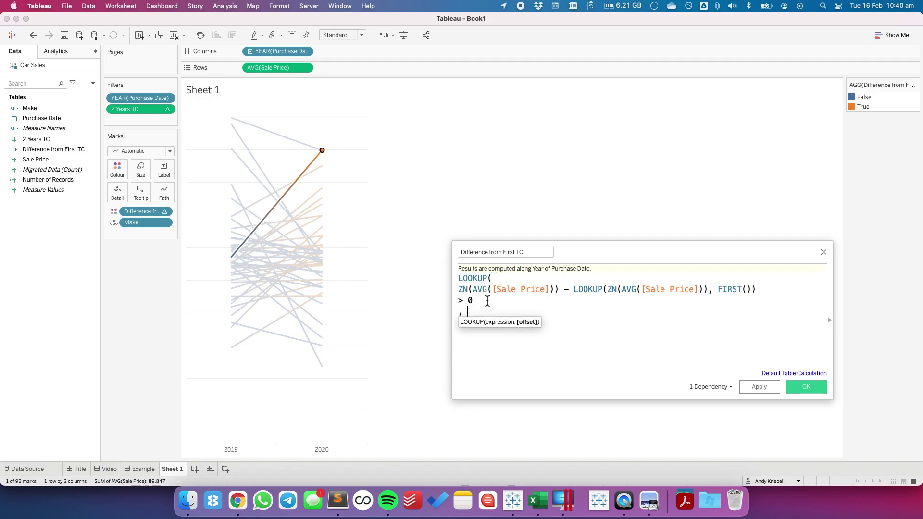
type("LAST() )")
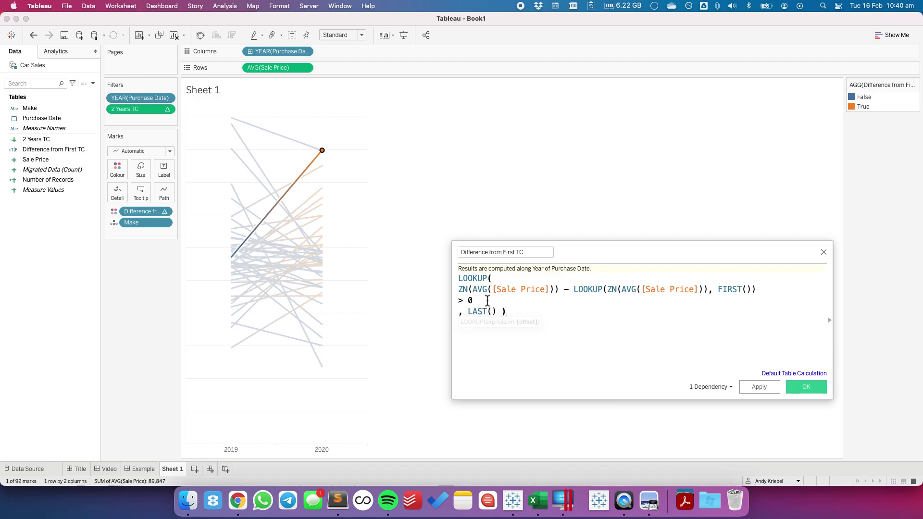
Step: Review the nested formula, from the inner difference and > 0 comparison to the outer LOOKUP with LAST()
mouse_move(326, 153)
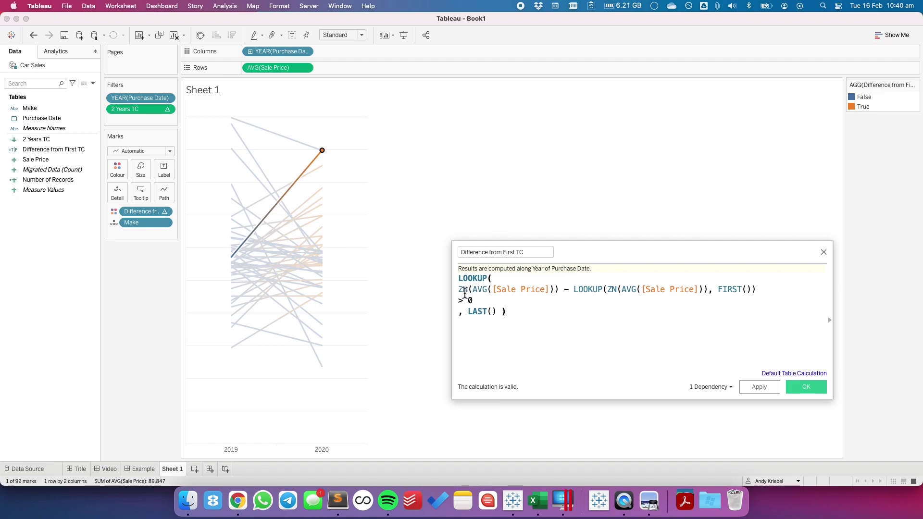
left_click_drag(458, 289, 761, 293)
left_click(644, 323)
triple_click(458, 290)
key("Down")
type("> 0")
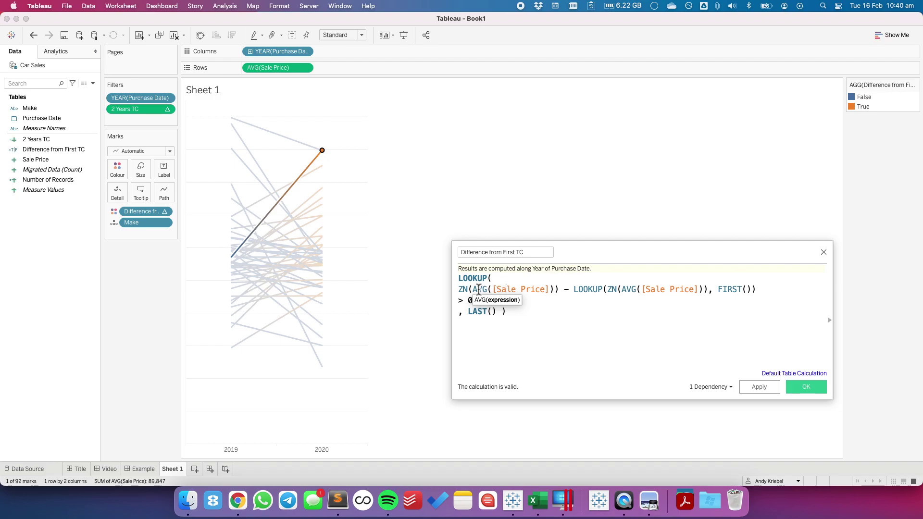
left_click_drag(458, 278, 495, 301)
key("Return")
type(", LAST() )")
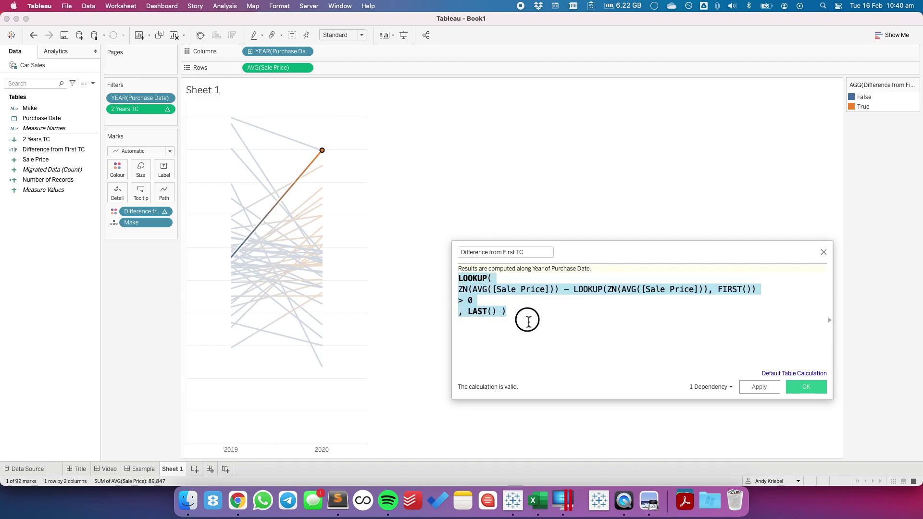
left_click(581, 311)
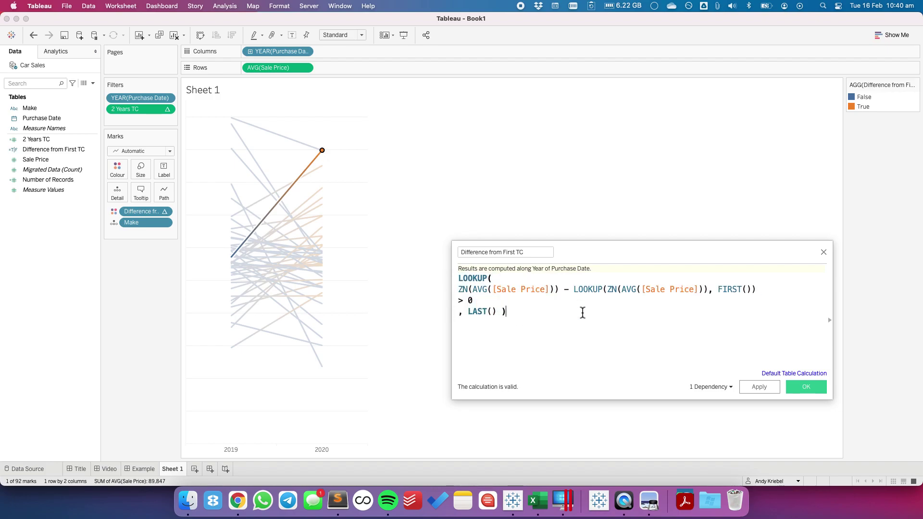
Step: Apply and save the revised Difference from First TC calculation, and clear the mark selection in the chart
left_click(759, 387)
left_click(806, 388)
left_click(513, 210)
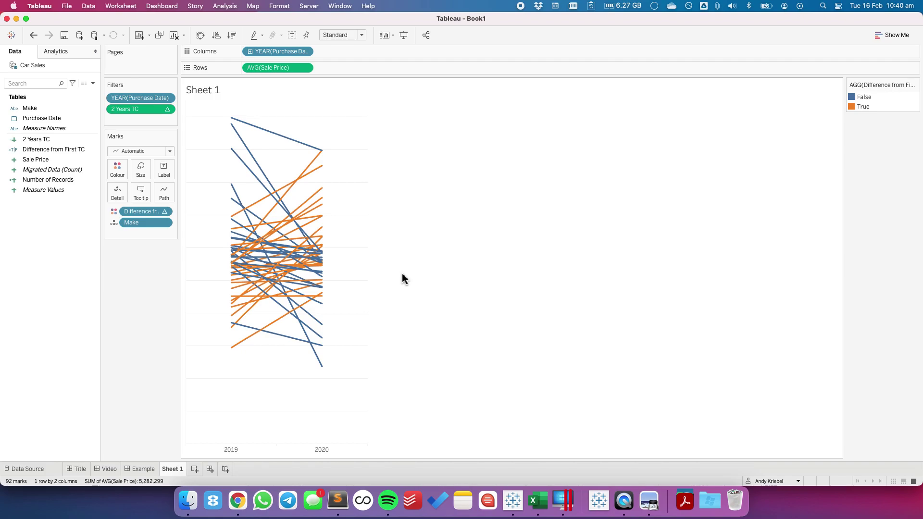
Step: Highlight the True lines and the False lines separately through the colour legend, and clear the highlighting
left_click(869, 106)
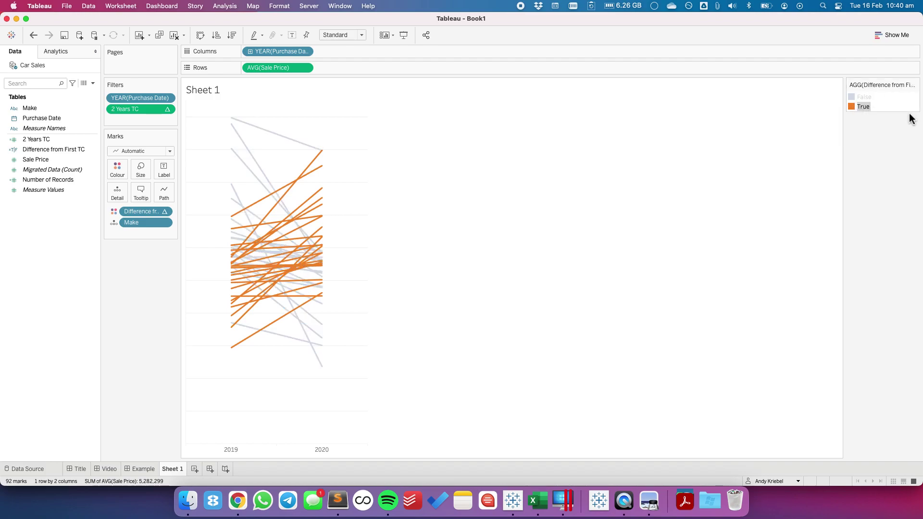
left_click(864, 96)
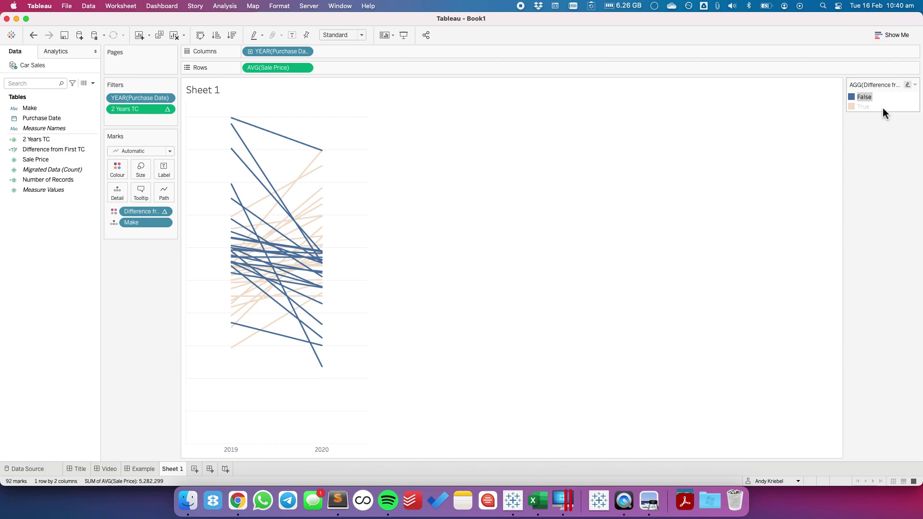
key("Escape")
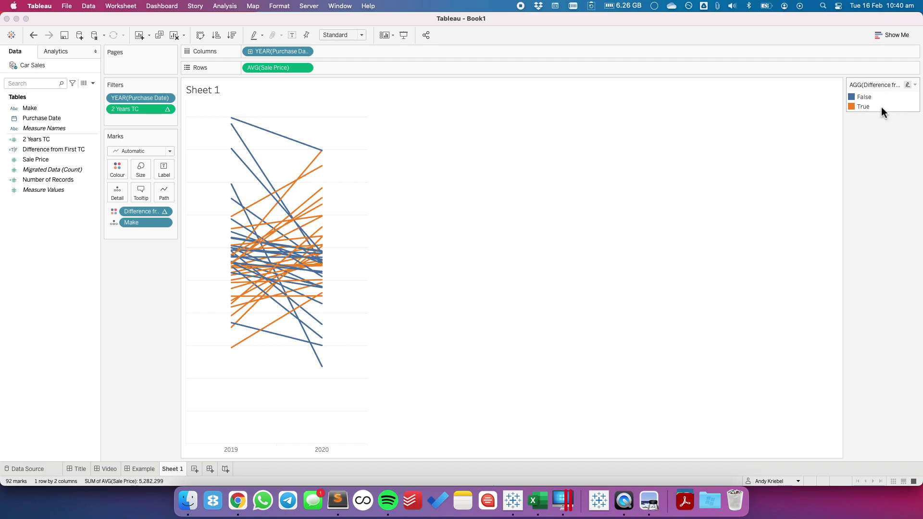
Step: Recolour the lines from the Makeover Monday Secondary palette, with light blue for True and dark red for False
double_click(881, 107)
left_click(483, 182)
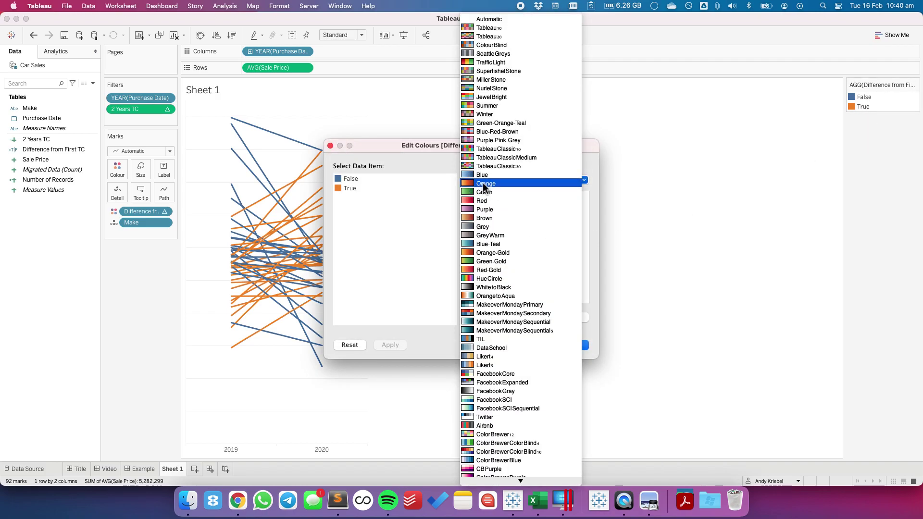
left_click(497, 313)
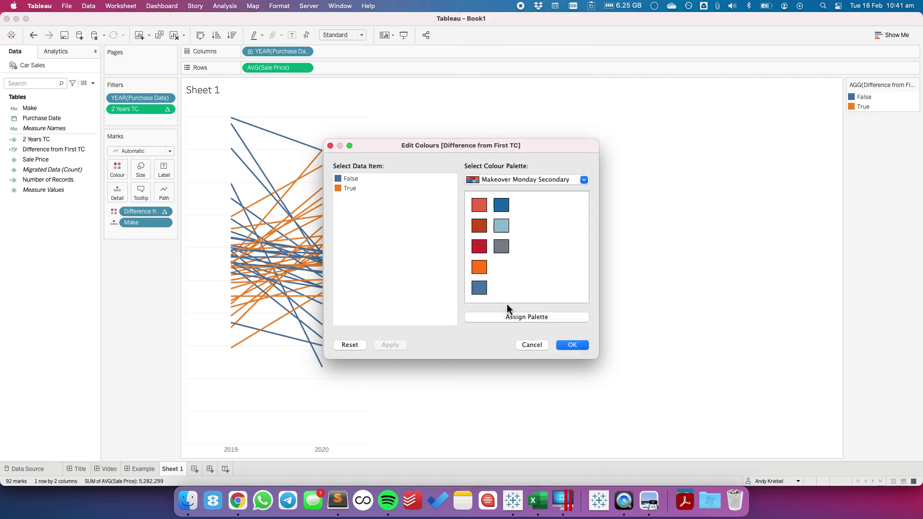
left_click_drag(404, 145, 523, 119)
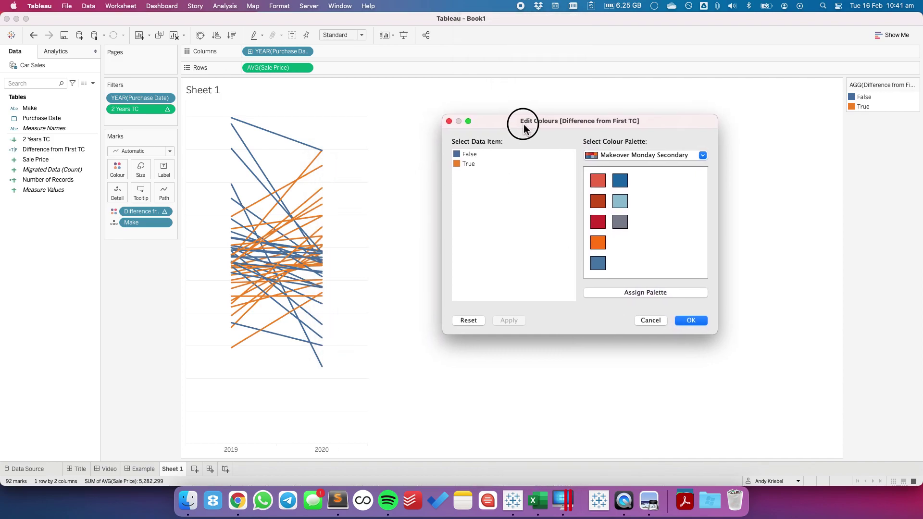
left_click(469, 165)
left_click(619, 200)
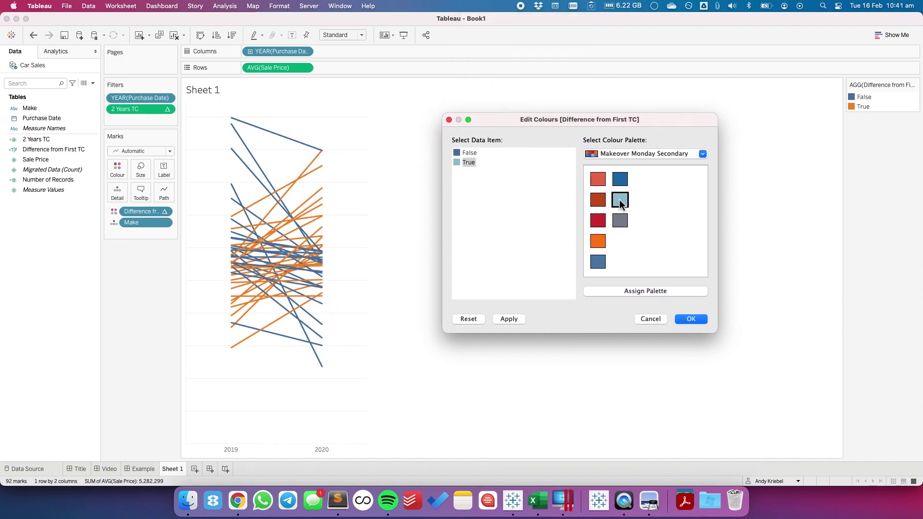
left_click(471, 154)
left_click(597, 220)
left_click(515, 321)
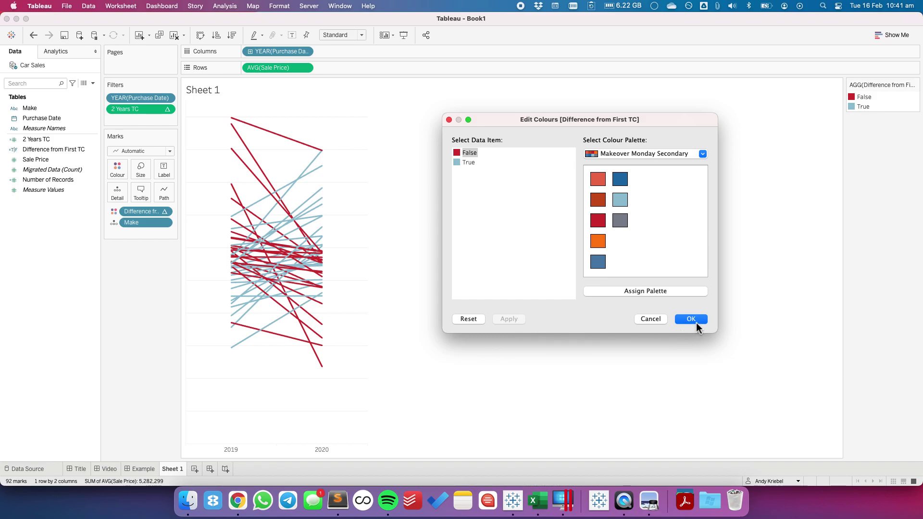
left_click(692, 319)
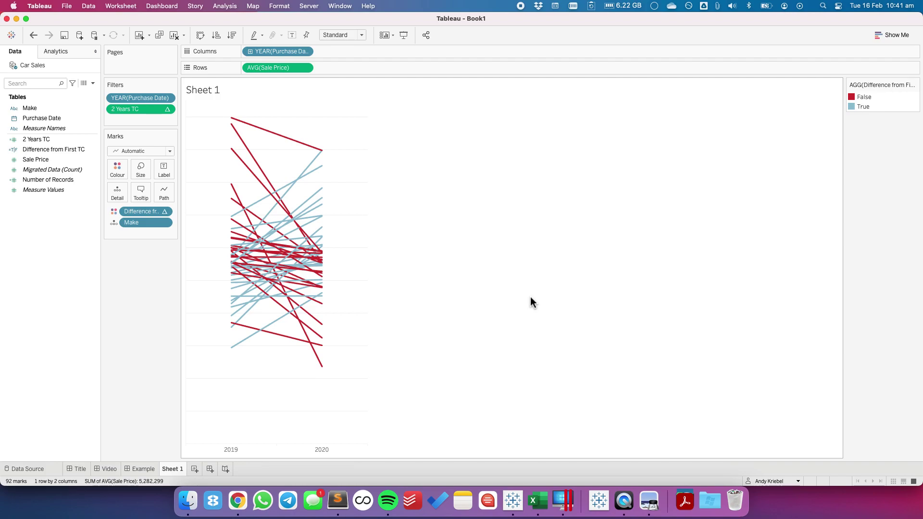
Step: Reopen the Difference from First TC calculation and review its difference expression and the outer LOOKUP with LAST(), then close it
right_click(59, 149)
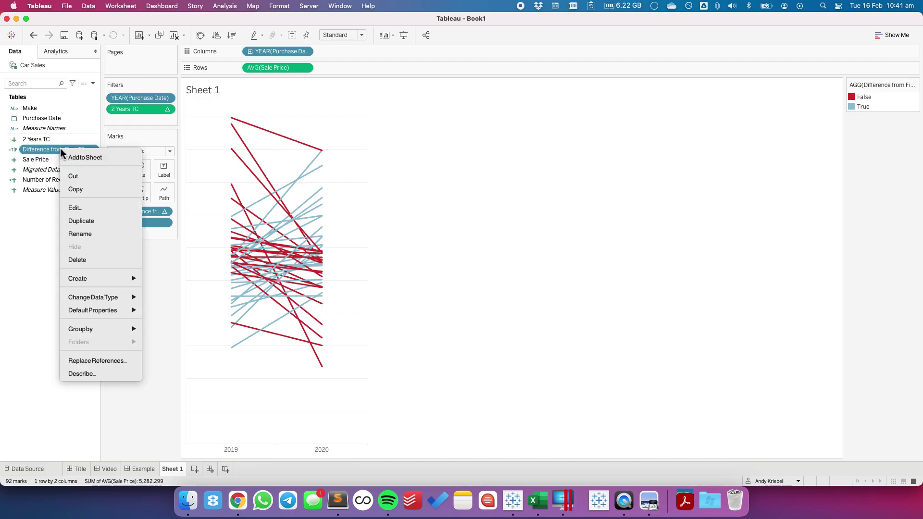
left_click(74, 207)
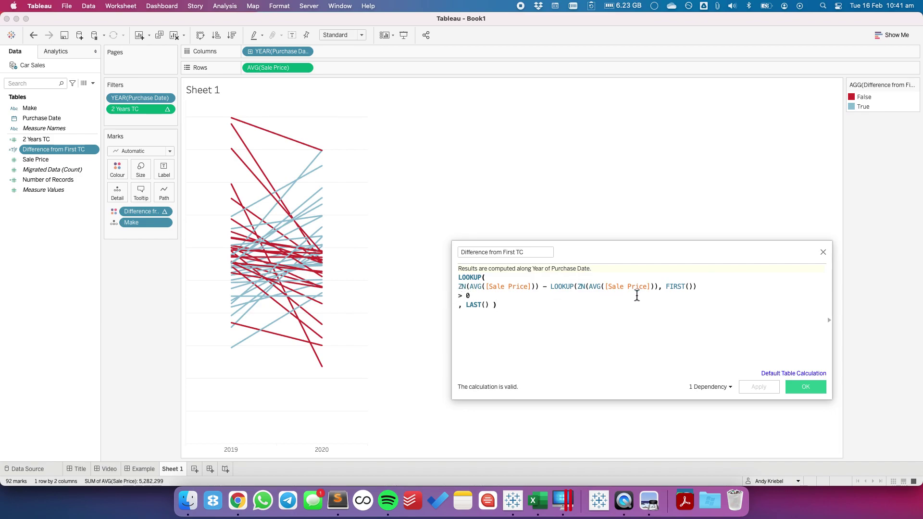
triple_click(459, 287)
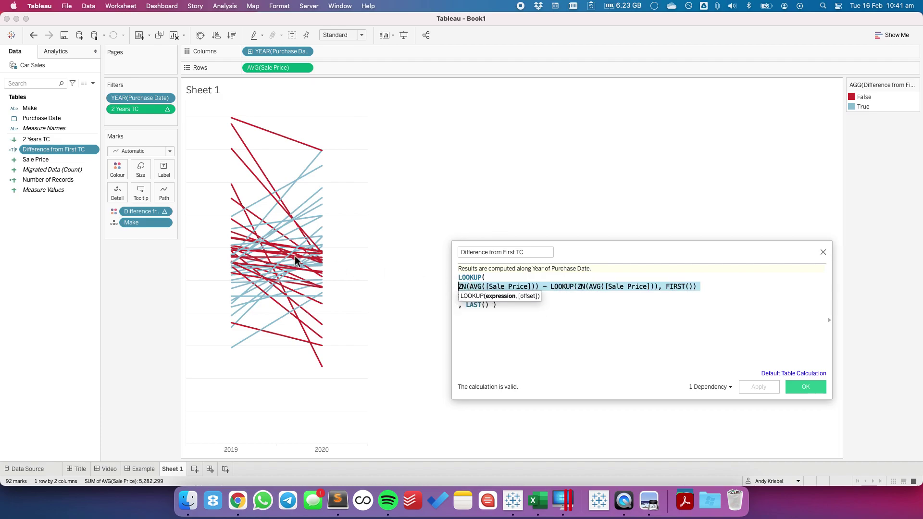
left_click(553, 316)
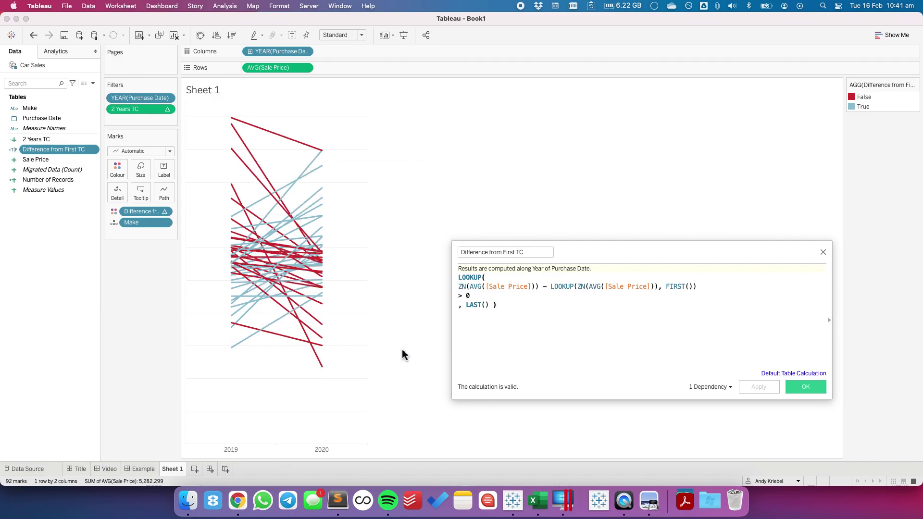
left_click_drag(457, 290, 461, 292)
left_click(483, 326)
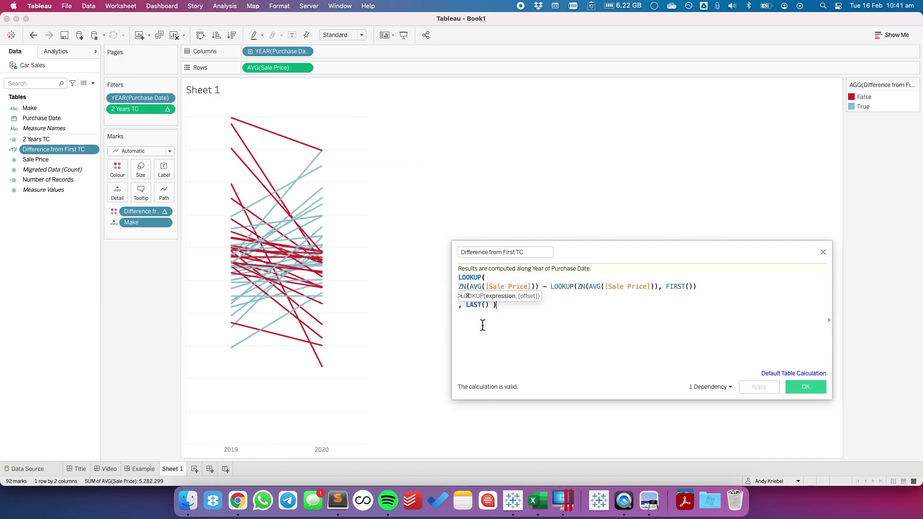
left_click(485, 305)
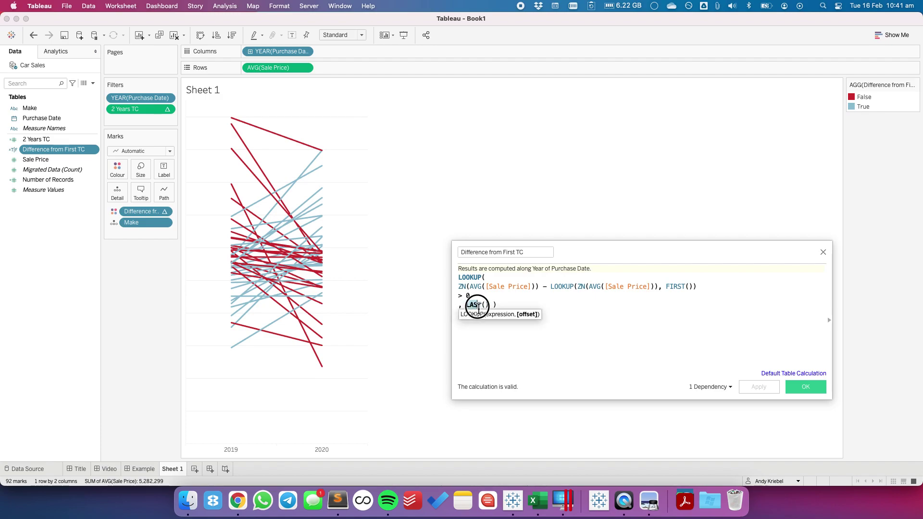
left_click(560, 350)
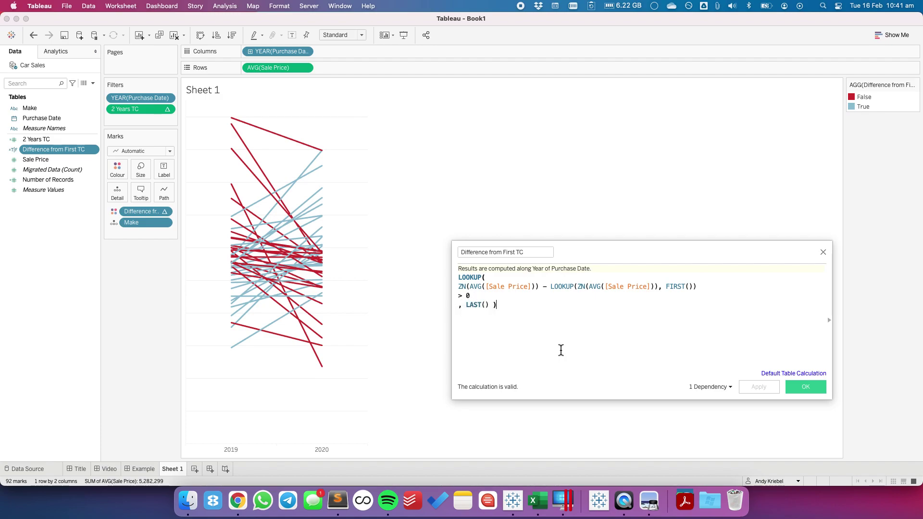
left_click(806, 387)
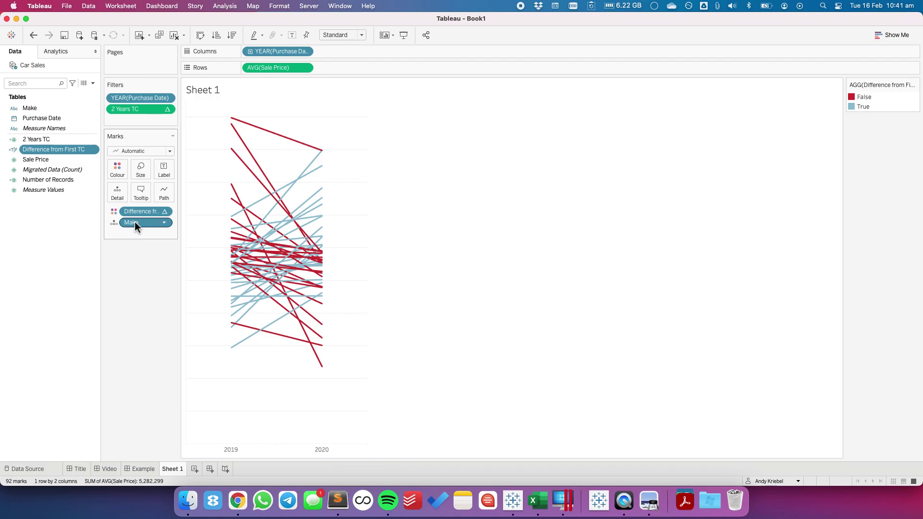
Step: Show the hidden fields, unhide Country, and turn the display of hidden fields off again
left_click(93, 84)
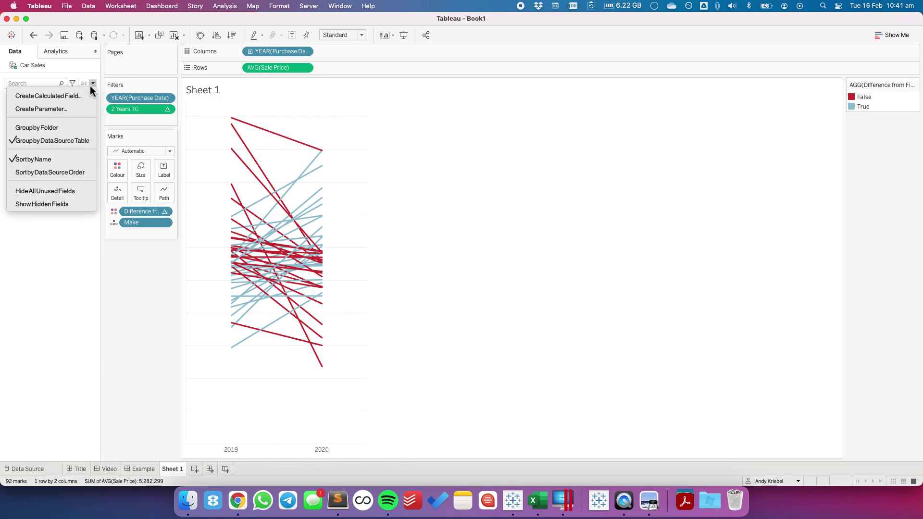
left_click(63, 204)
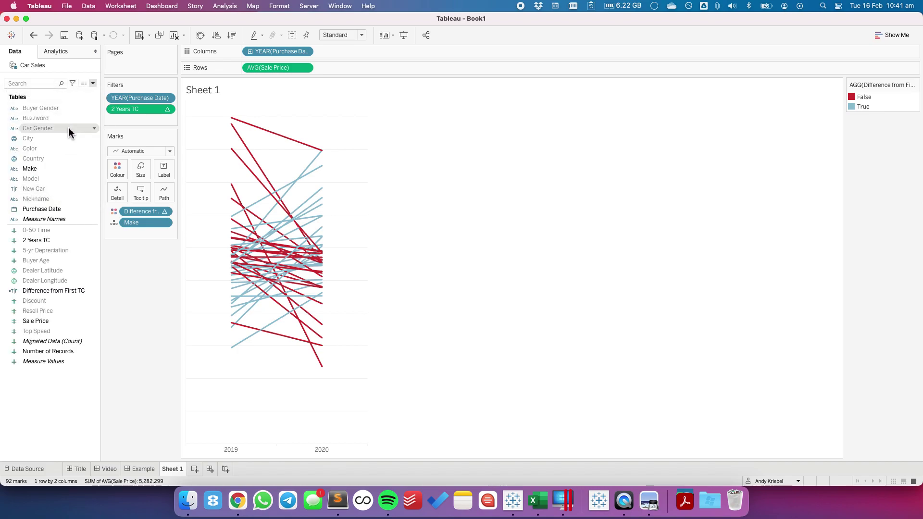
right_click(45, 157)
left_click(68, 191)
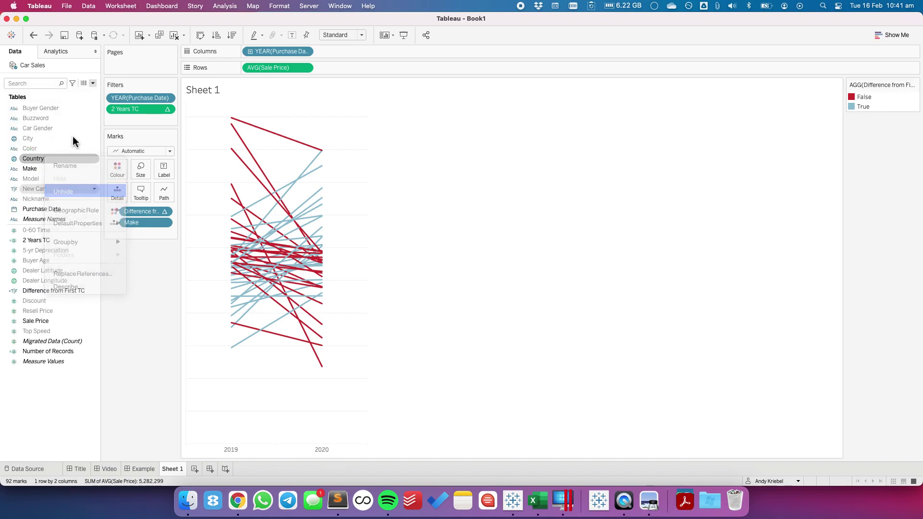
left_click(92, 83)
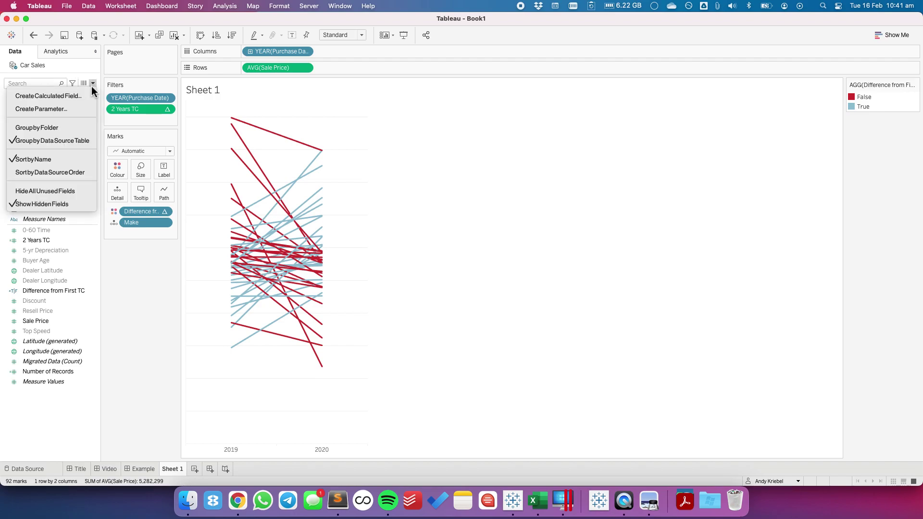
left_click(62, 204)
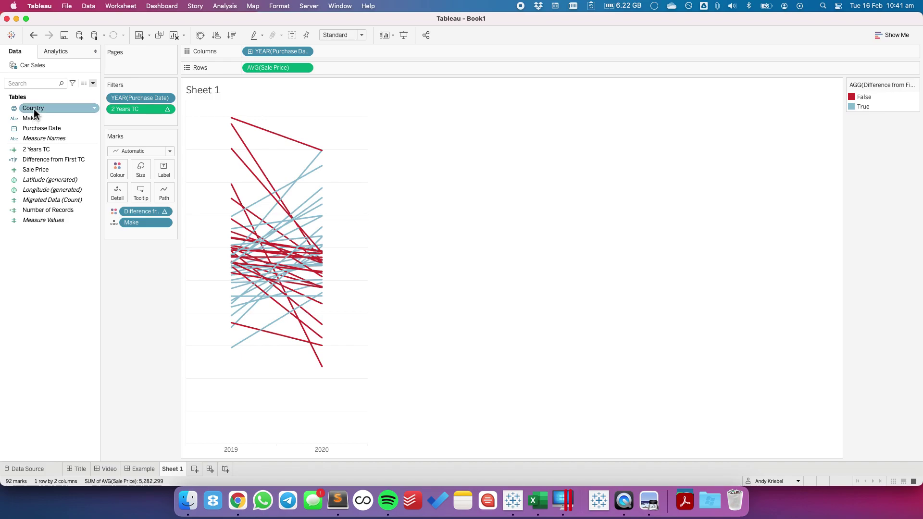
Step: Replace Make with Country as the detail field to test the line colouring, and put Make back
left_click_drag(34, 108, 140, 223)
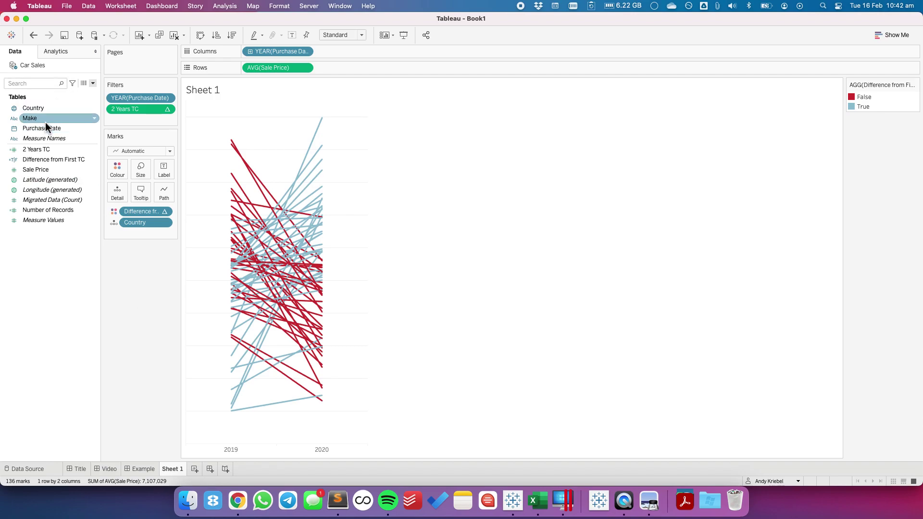
left_click_drag(43, 120, 143, 224)
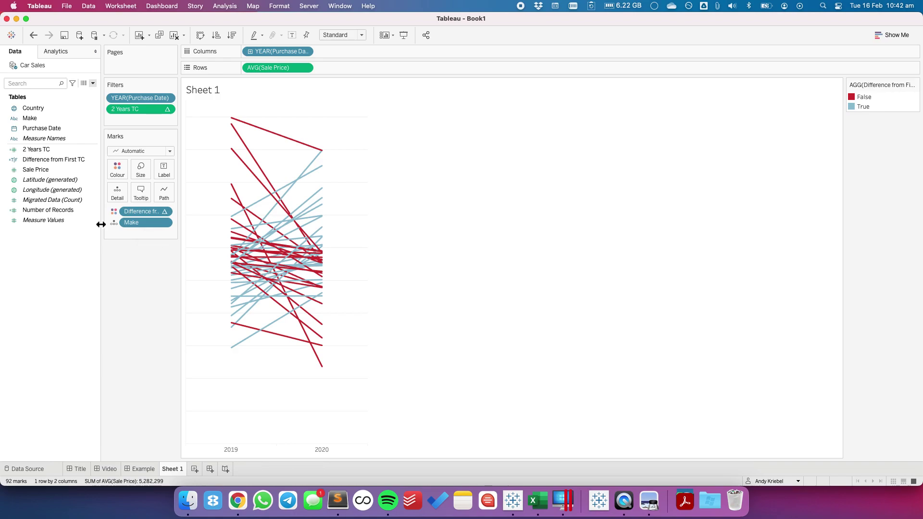
Step: Rename the worksheet Slope Graph TC
double_click(177, 469)
type("Slope")
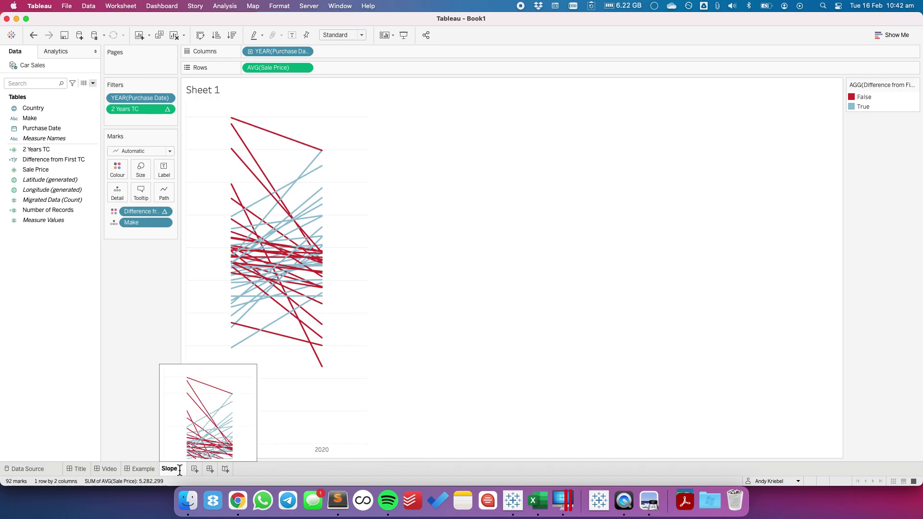
type(" Graph")
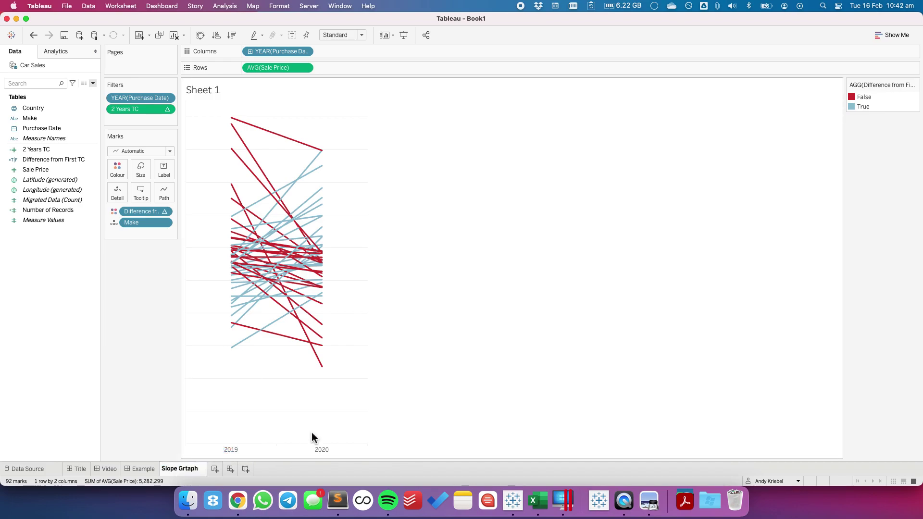
key("BackSpace")
key("BackSpace")
type("ph TC")
key("Return")
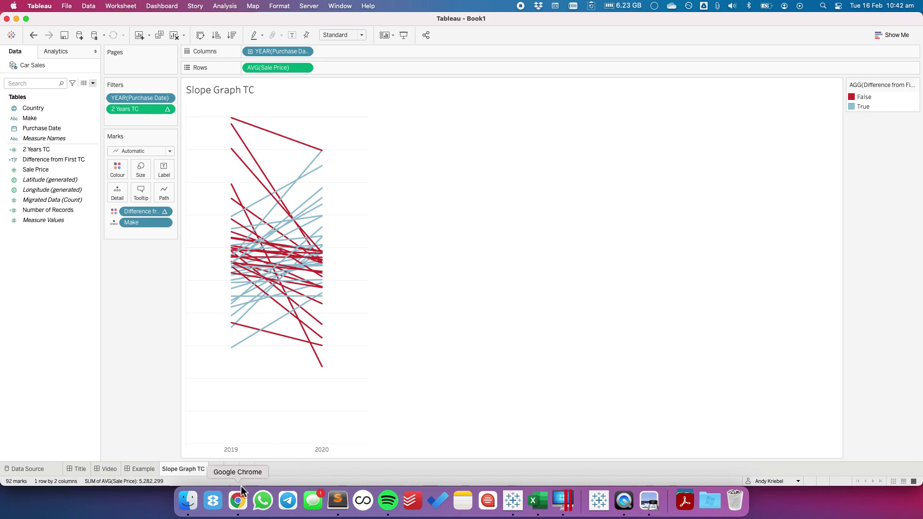
Step: Create a new worksheet and filter Purchase Date by year to 2019 and 2020
left_click(217, 469)
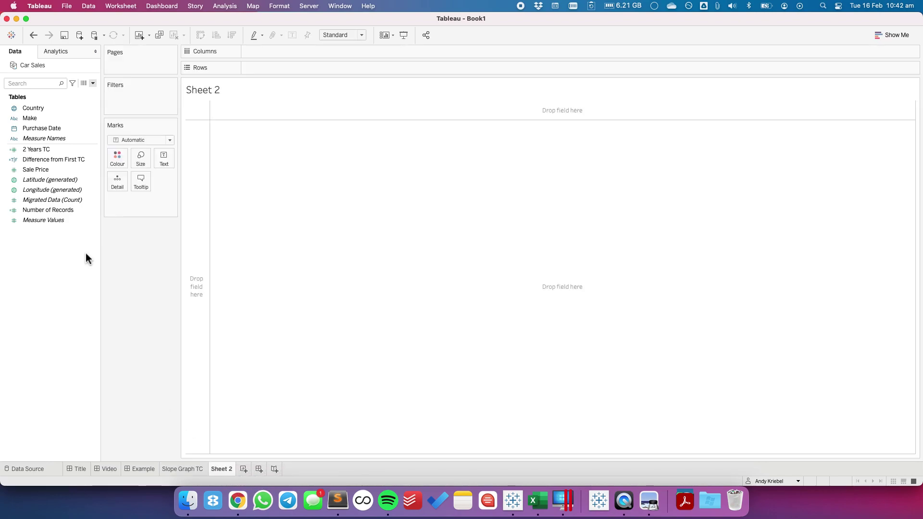
left_click(53, 128)
left_click_drag(53, 126, 126, 108)
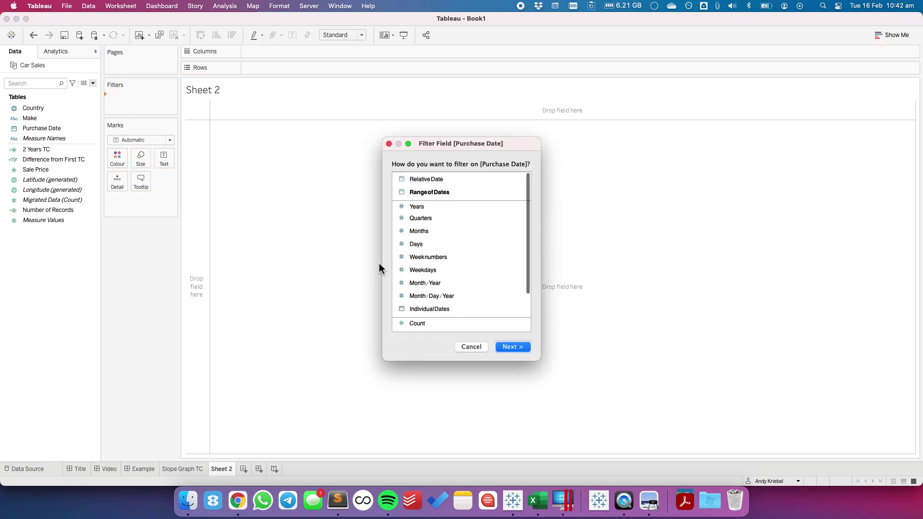
double_click(415, 207)
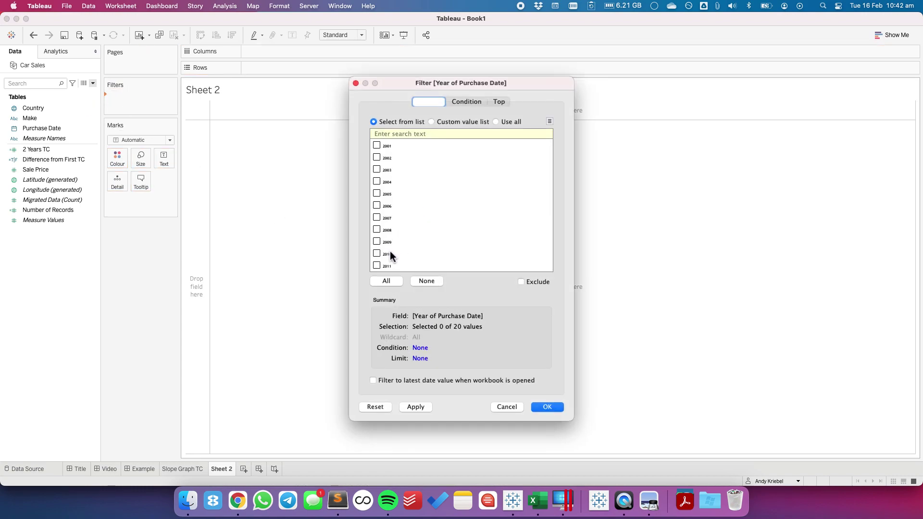
scroll(413, 253, "down", 5)
left_click(377, 266)
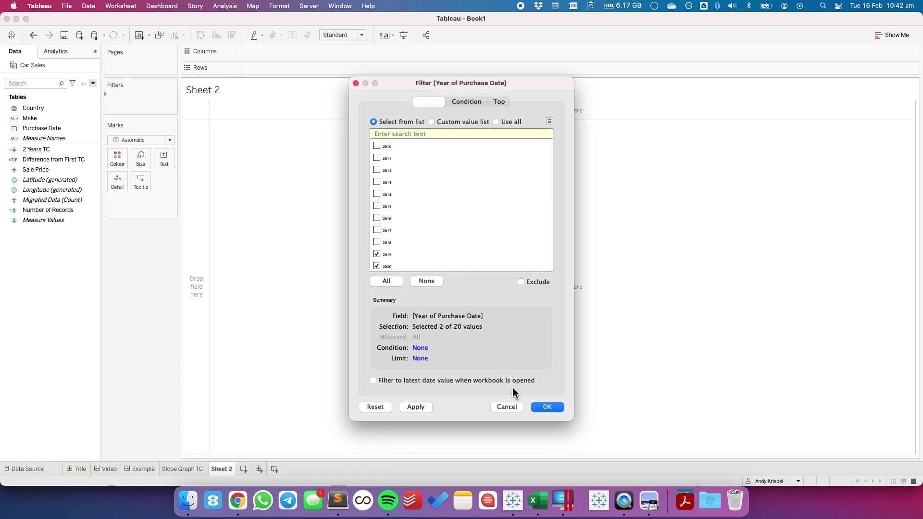
left_click(532, 406)
Step: Plot average Sale Price by year of Purchase Date with one line per Make, and widen the chart
left_click_drag(56, 126, 304, 49)
left_click_drag(44, 170, 298, 68)
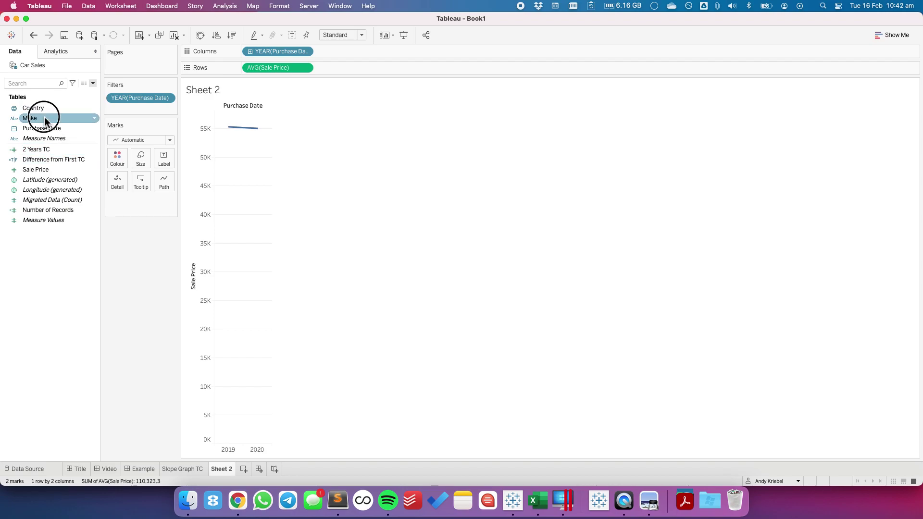
left_click_drag(41, 118, 119, 180)
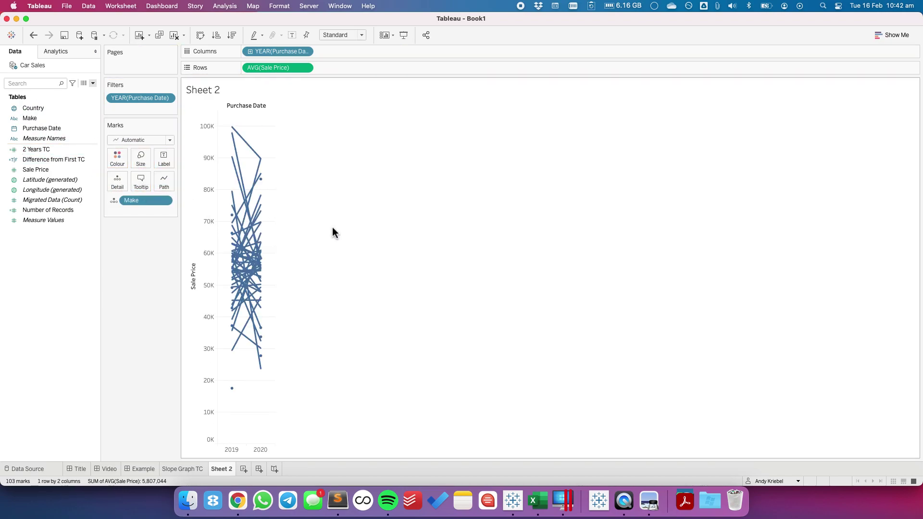
key("super+Right")
key("super+Right")
key("super+Right")
key("super+Right")
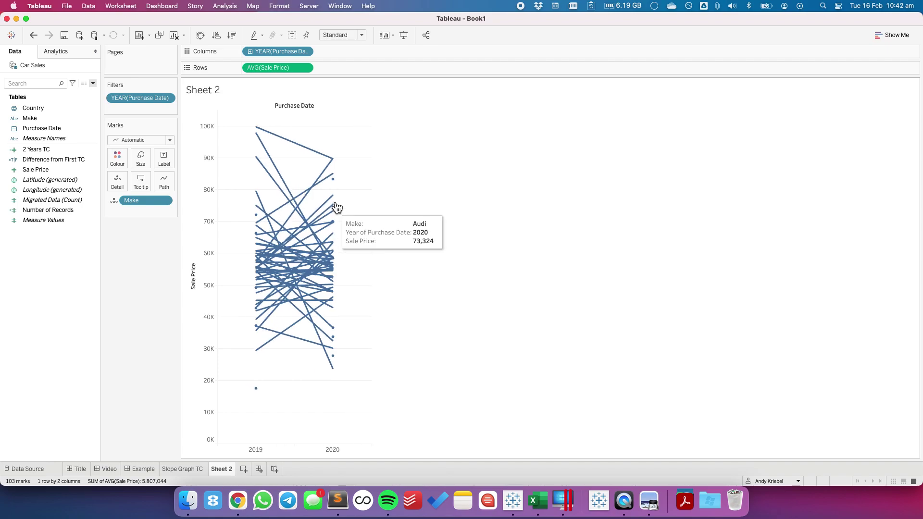
mouse_move(338, 187)
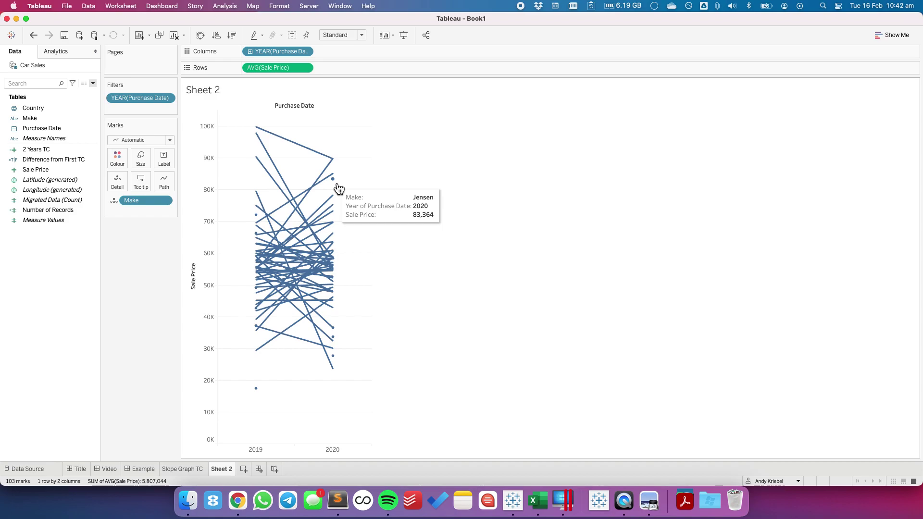
Step: Review the formula of the 2 Years TC calculated field and close it unchanged
left_click(29, 152)
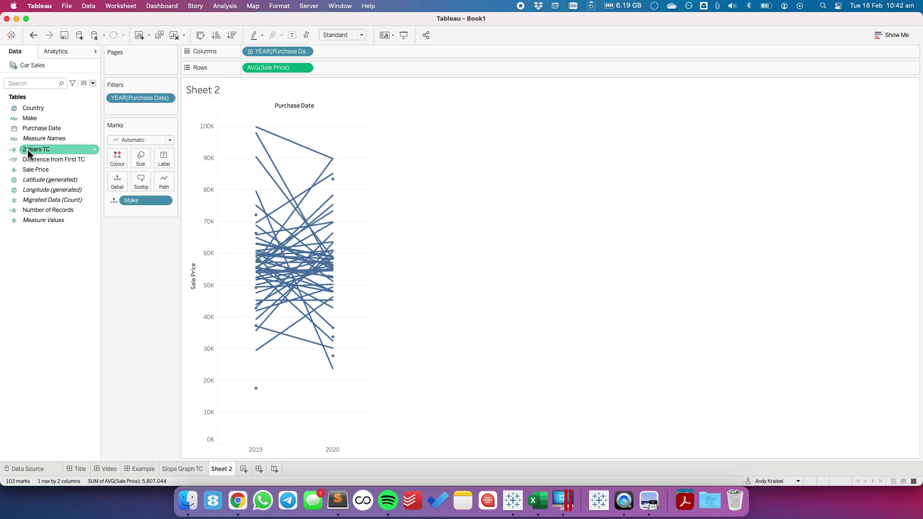
right_click(29, 153)
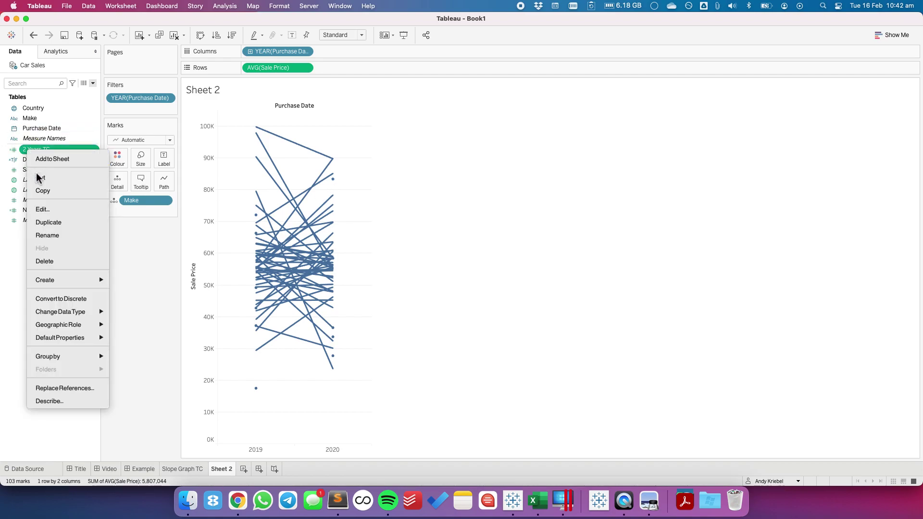
left_click(41, 206)
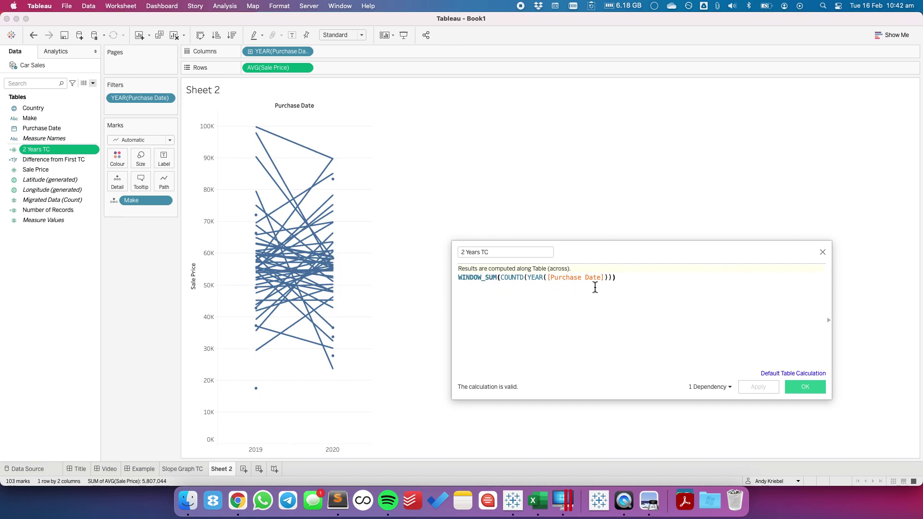
left_click(817, 389)
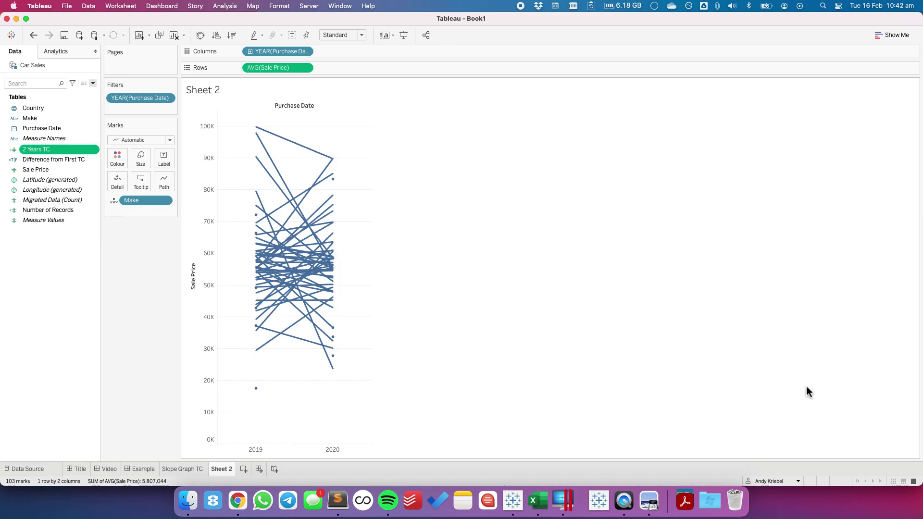
Step: Create a new calculated field named 2 Years LOD
right_click(54, 245)
left_click(69, 250)
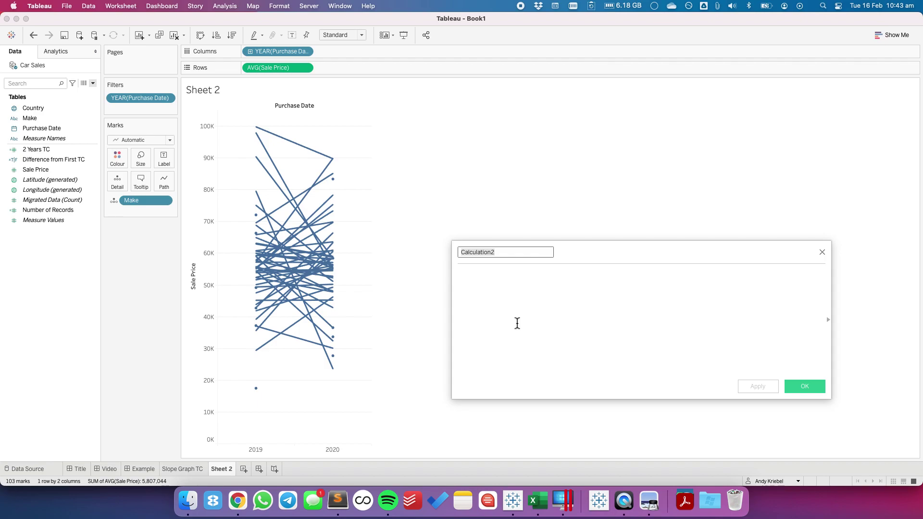
type("2")
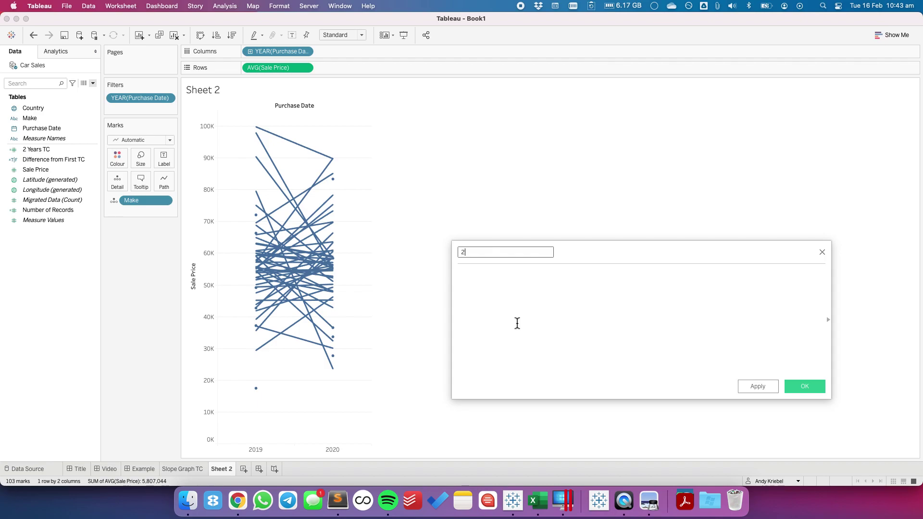
type(" Years LOD")
Step: Enter the formula { FIXED [Make] : COUNTD(YEAR([Purchase Date])) } for 2 Years LOD and save the field
left_click(513, 323)
type("{ FIXED")
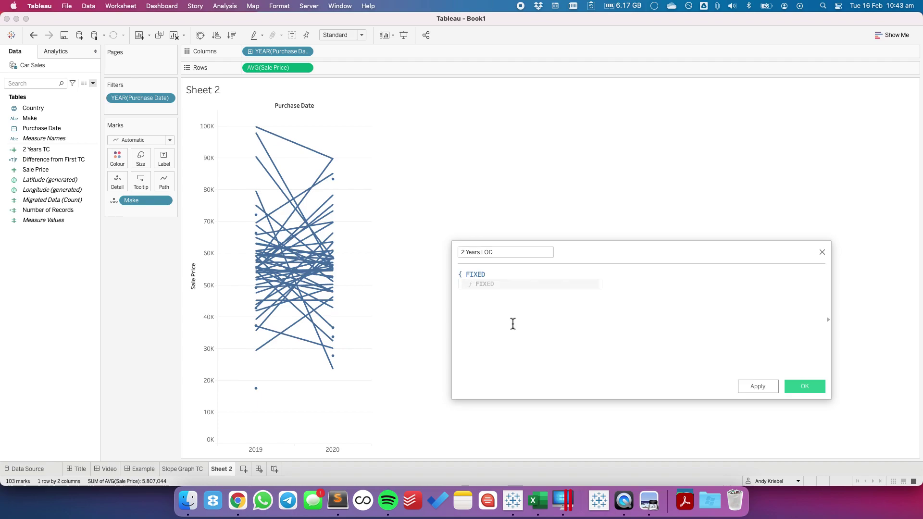
type(" mak")
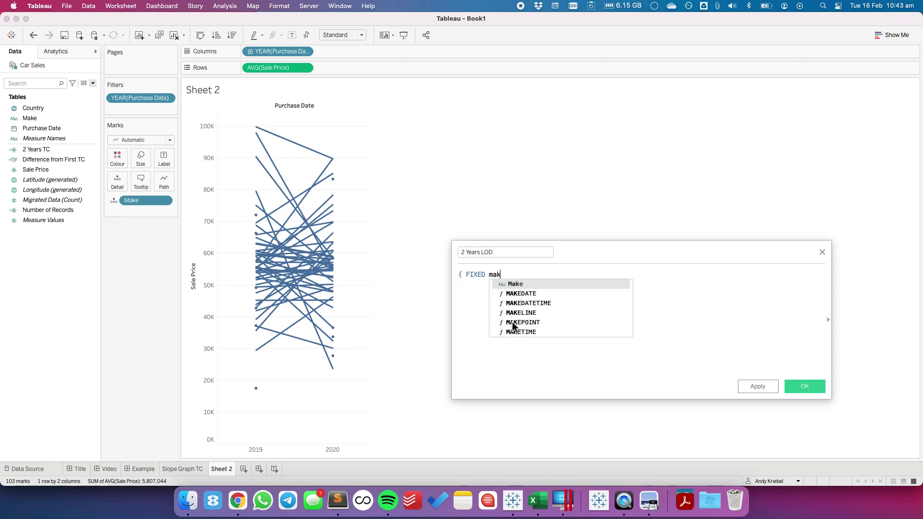
key("Return")
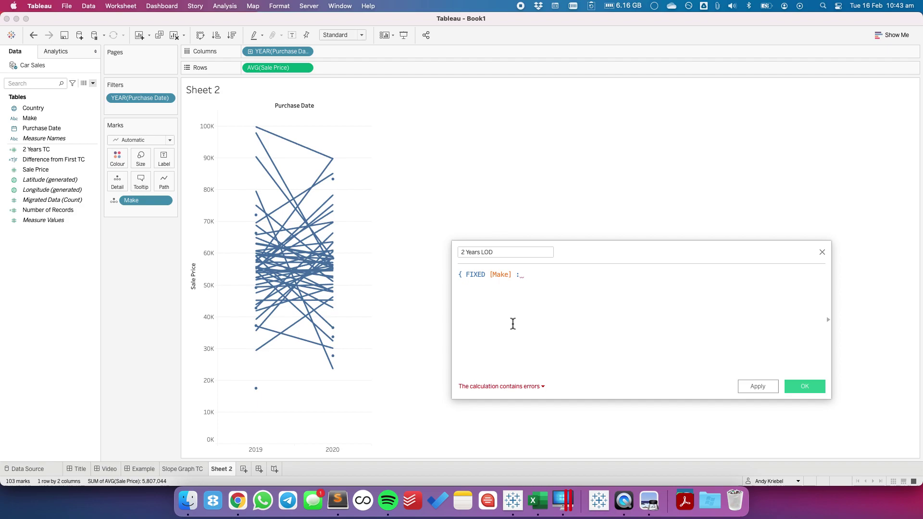
type("countd")
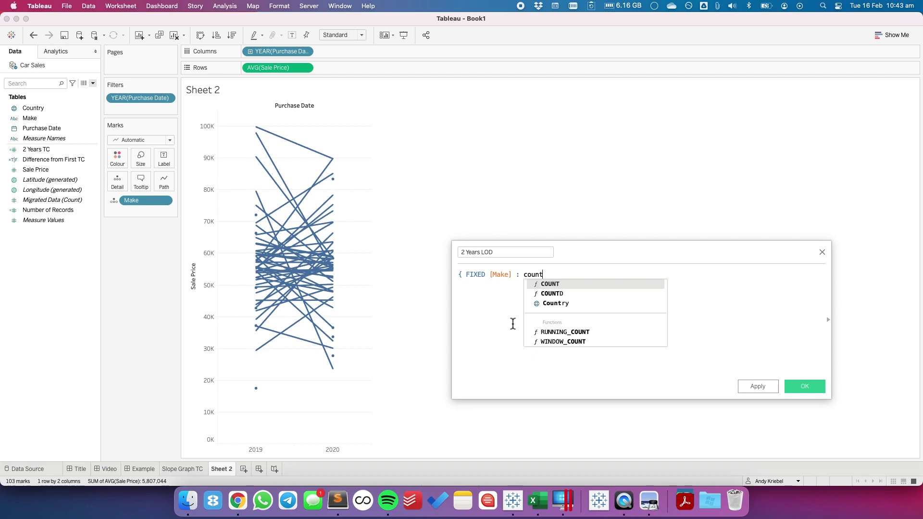
key("Return")
type("year")
key("Return")
type("order")
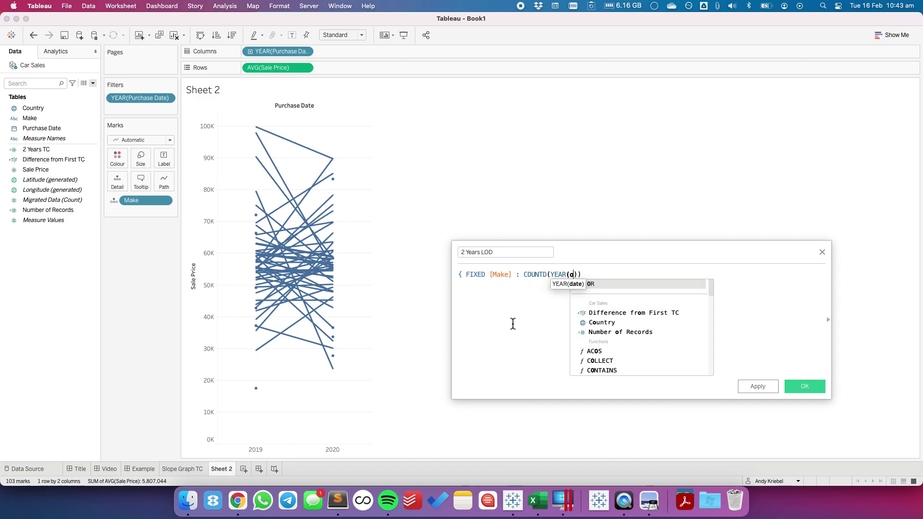
key("Return")
key("BackSpace")
key("BackSpace")
key("BackSpace")
key("BackSpace")
key("BackSpace")
key("BackSpace")
type("pur")
key("Return")
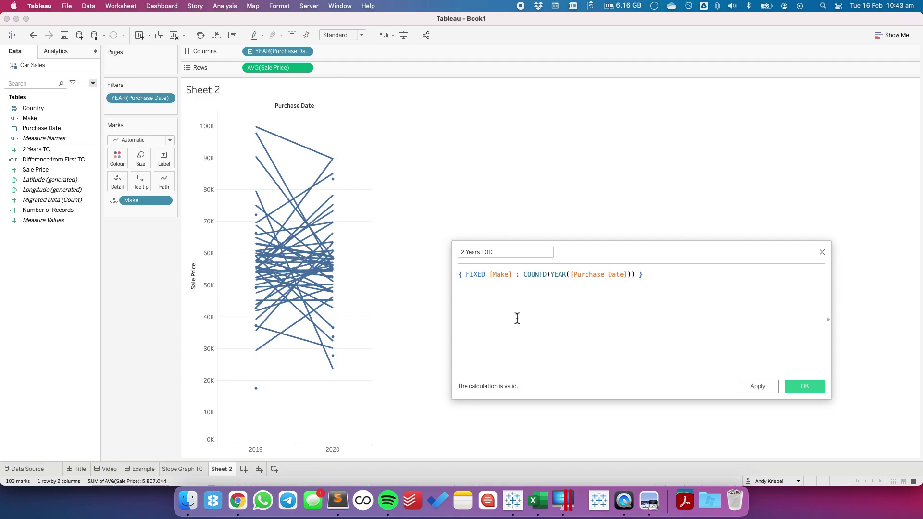
left_click(790, 387)
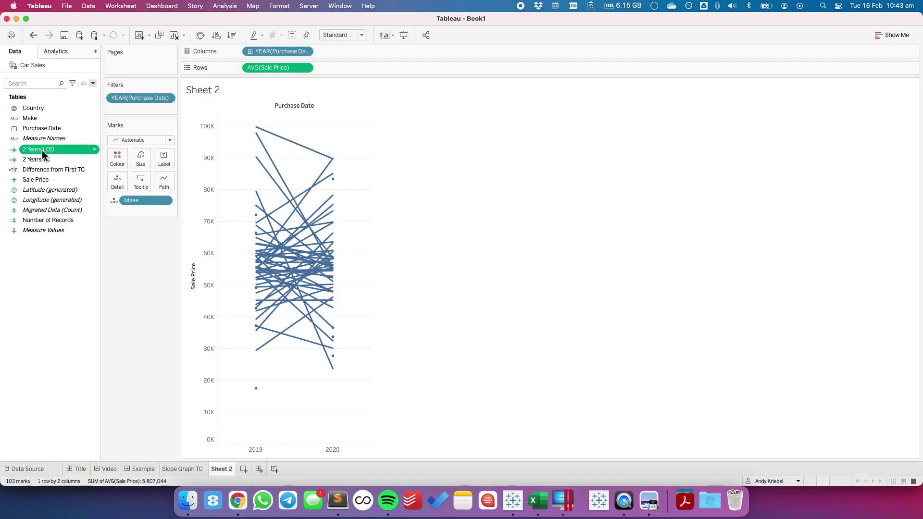
Step: Colour the lines by 2 Years LOD as a discrete dimension, and add the Purchase Date year filter to context
left_click_drag(42, 150, 117, 159)
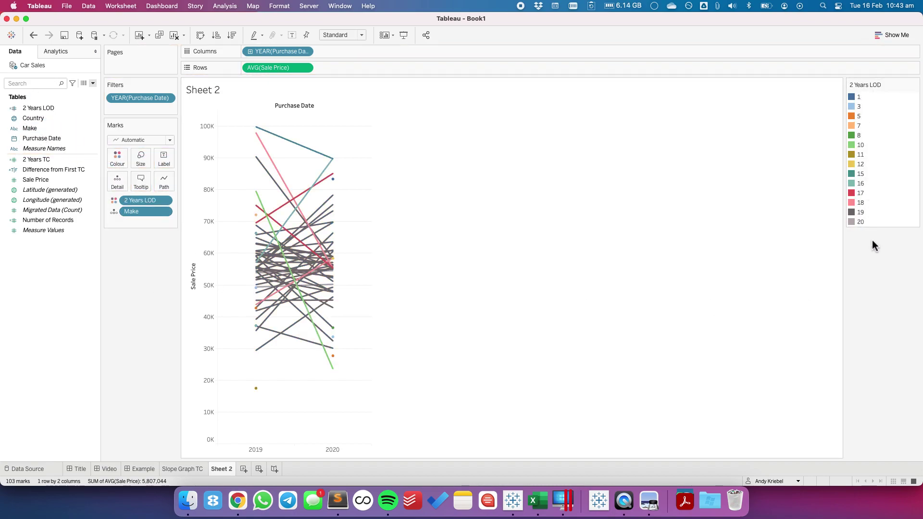
left_click(169, 98)
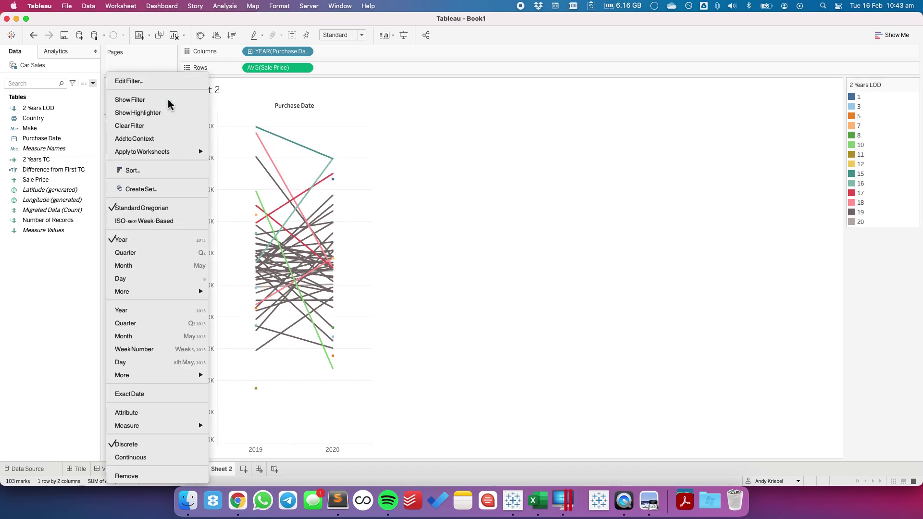
left_click(158, 139)
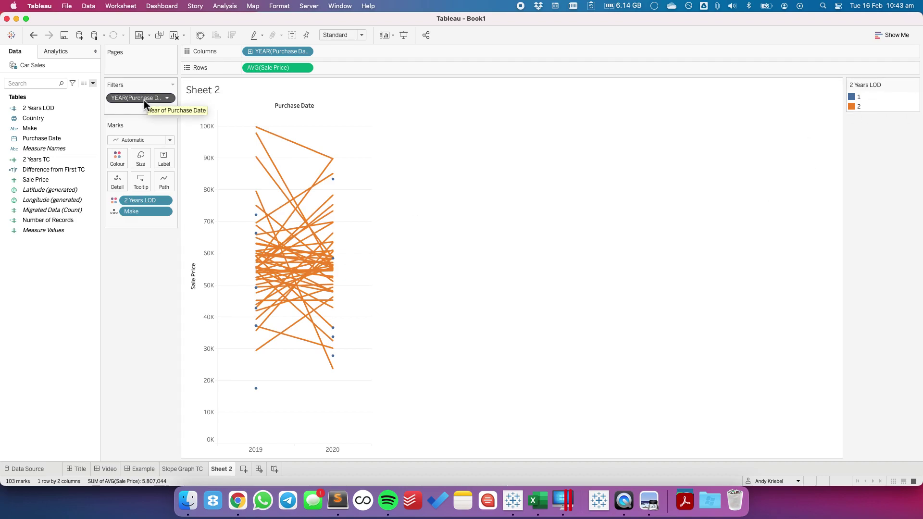
left_click(39, 108)
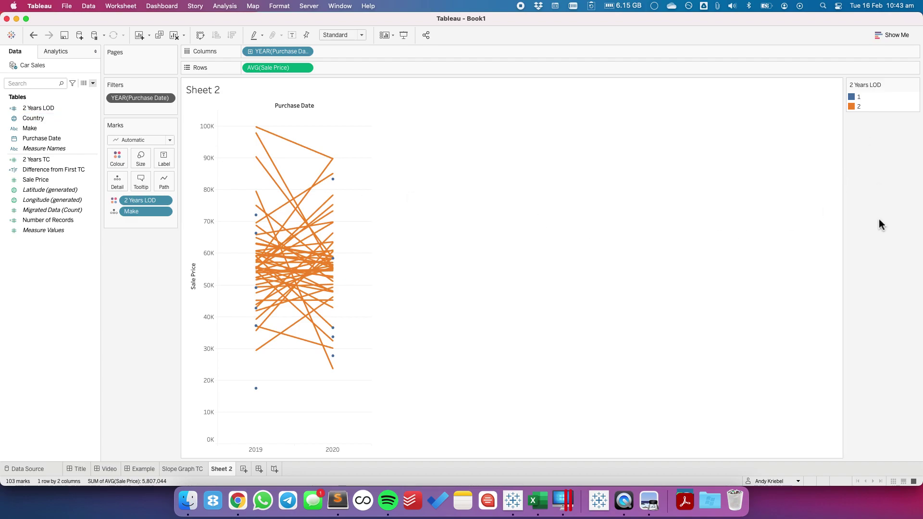
Step: Exclude the 2 Years LOD value 1 from the chart and remove 2 Years LOD from the line colouring
left_click(858, 97)
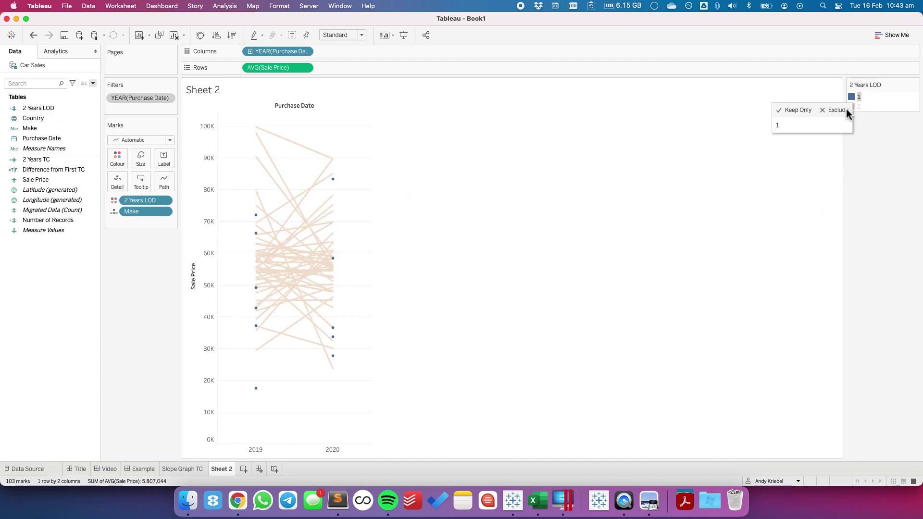
left_click(846, 111)
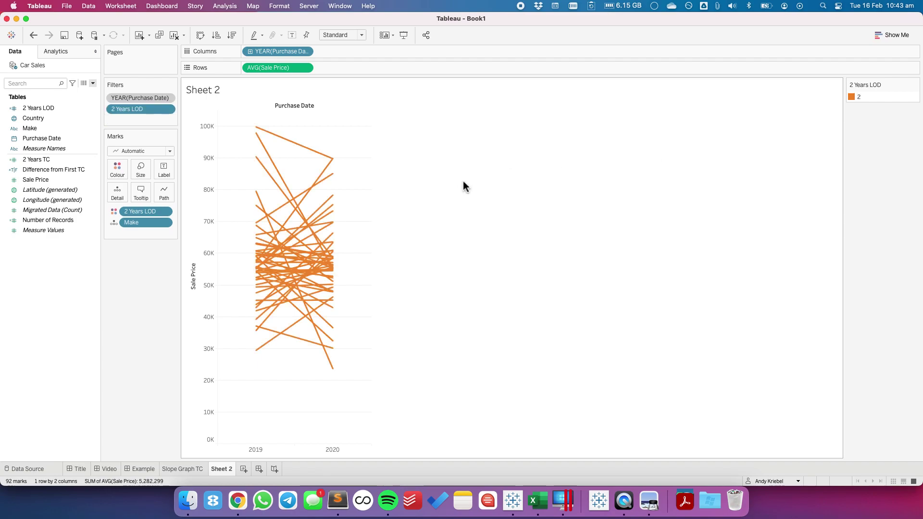
left_click_drag(140, 211, 30, 299)
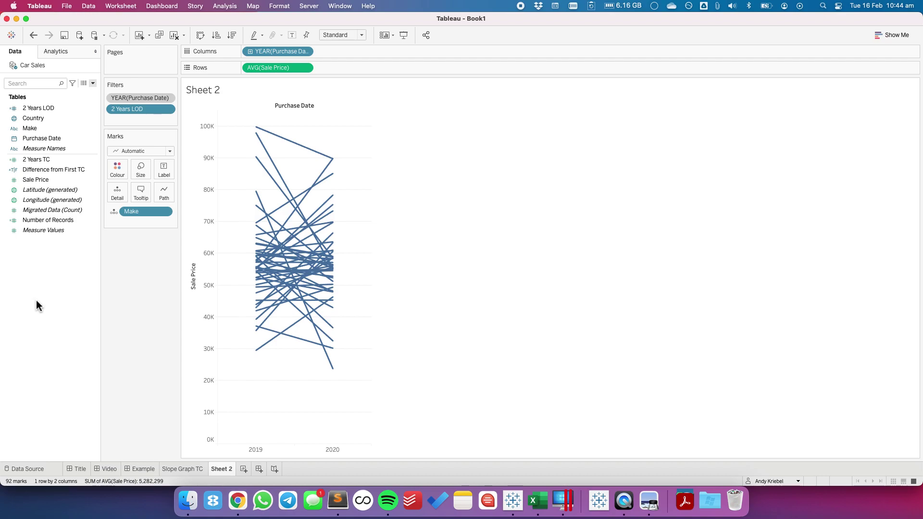
Step: Replace Make with Country as the detail field to test the 2 Years LOD filter
left_click_drag(45, 120, 145, 212)
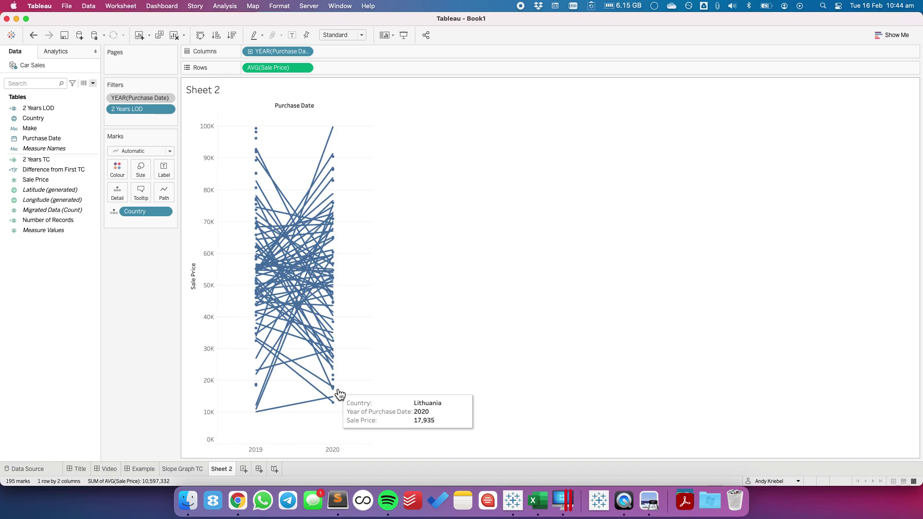
Step: Rename the 2 Years LOD calculated field as 2 Years Make LOD, keeping its formula fixed on Make
right_click(40, 110)
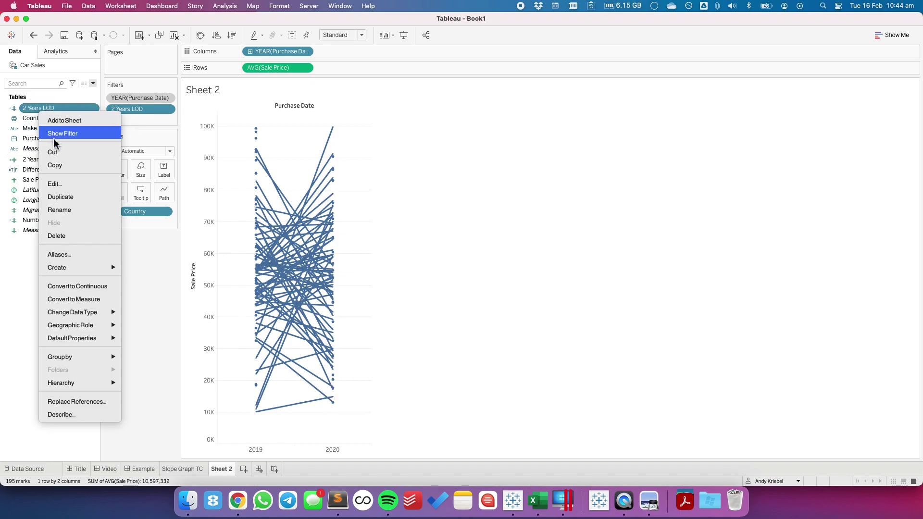
left_click(60, 184)
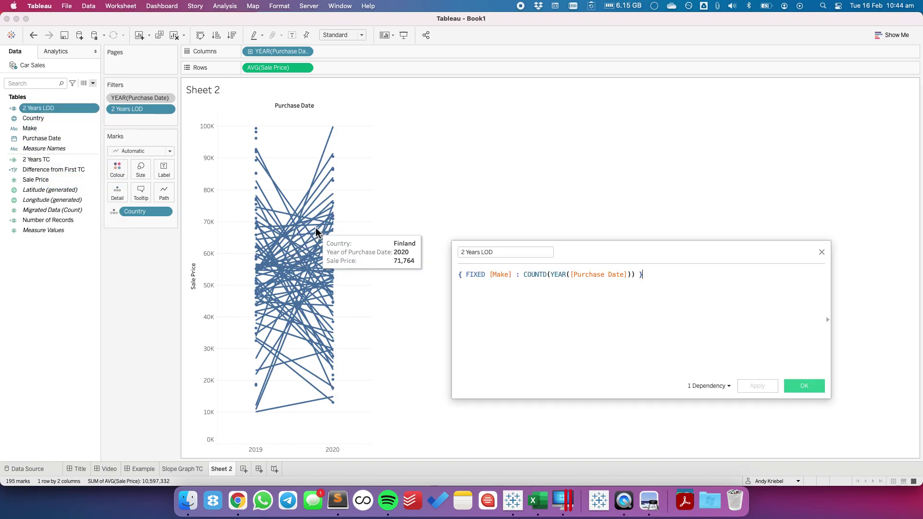
double_click(500, 275)
left_click(510, 301)
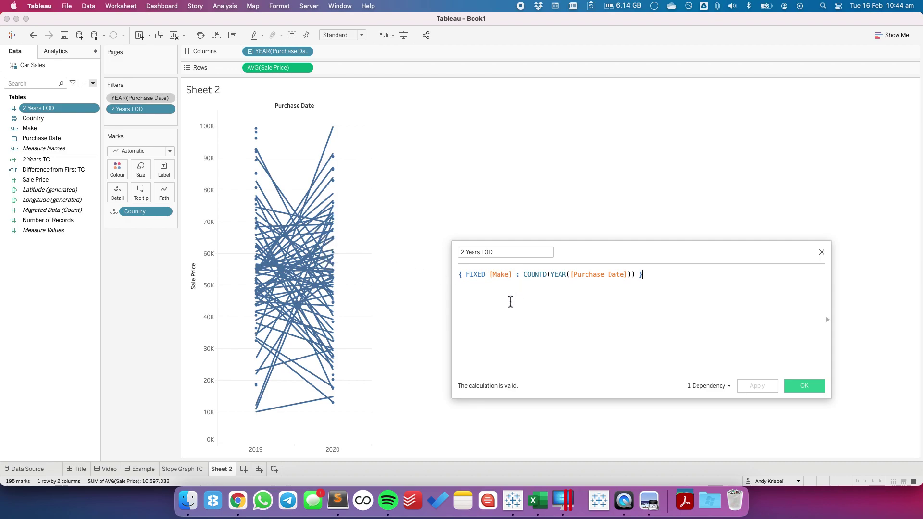
left_click(482, 255)
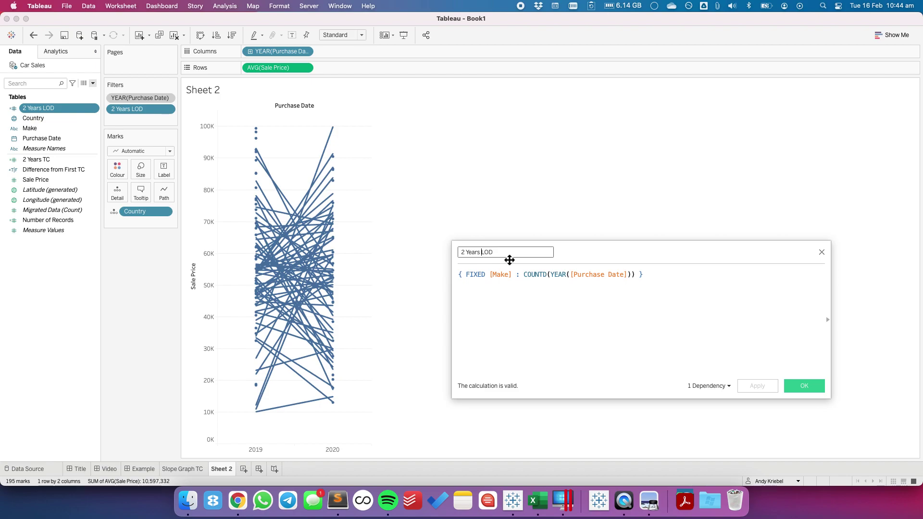
type("Ma")
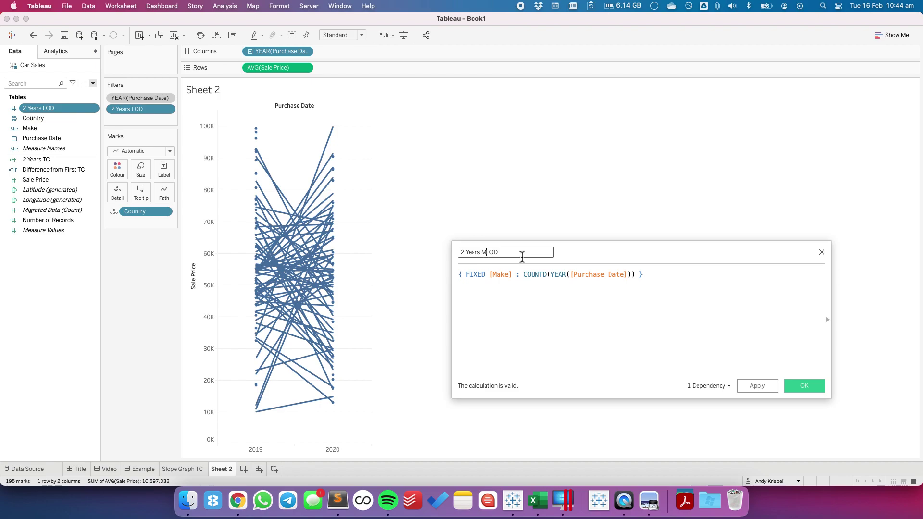
type("ke")
left_click_drag(515, 280, 488, 277)
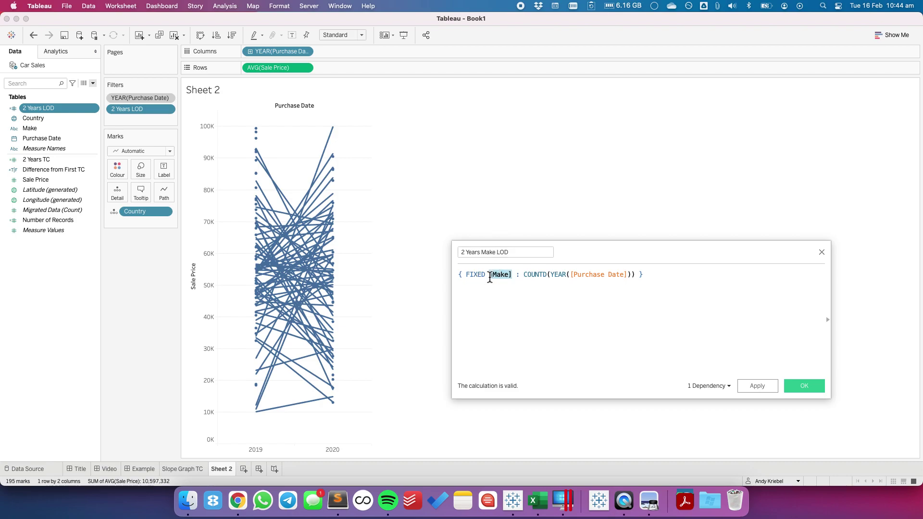
left_click(509, 302)
left_click_drag(490, 277, 511, 277)
left_click(537, 298)
left_click(803, 387)
Step: Undo and redo the field rename, and put Make back as the detail field in place of Country
left_click(34, 37)
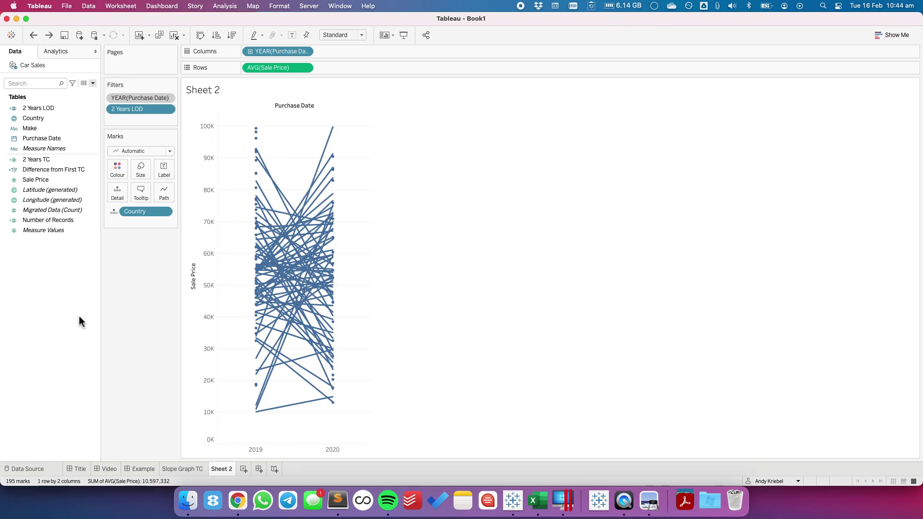
left_click(49, 37)
left_click_drag(44, 130, 140, 215)
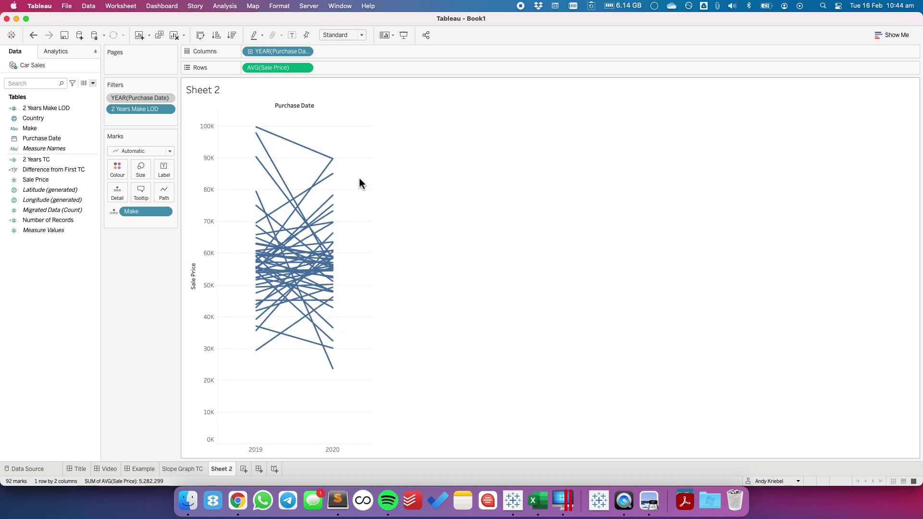
Step: Create a new calculated field named 2019 Avg Sales per Make
right_click(60, 268)
left_click(84, 275)
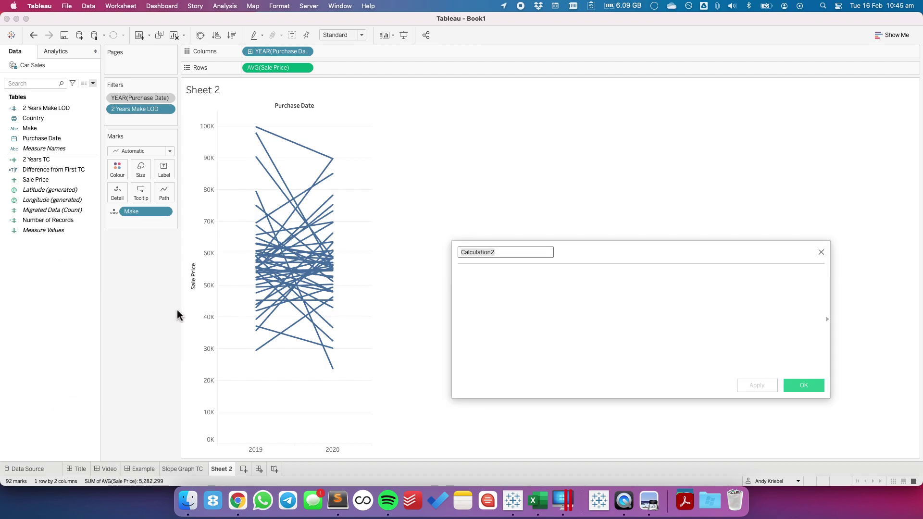
type("2019")
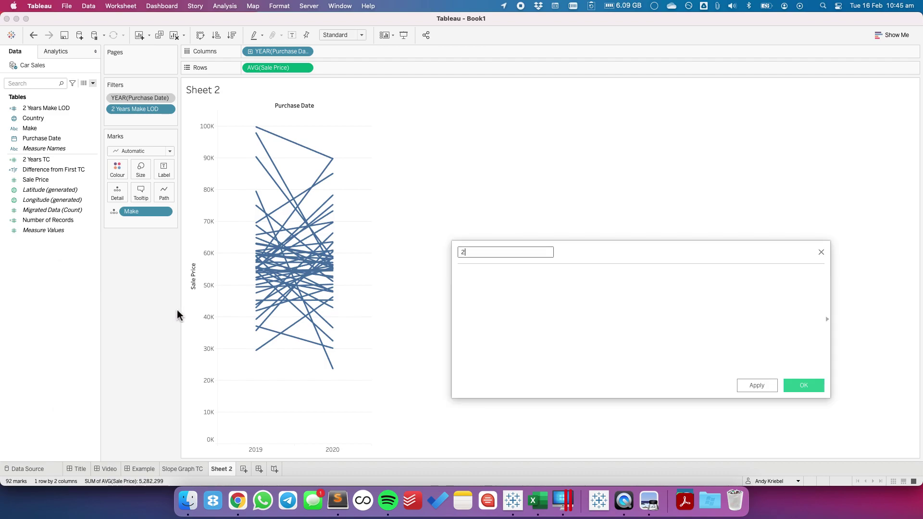
type(" Avg Sales per M")
type("ake")
Step: Begin the 2019 Avg Sales per Make formula as a level of detail expression: { FIXED [Make] : AVG(
left_click(503, 346)
type("fix")
key("Return")
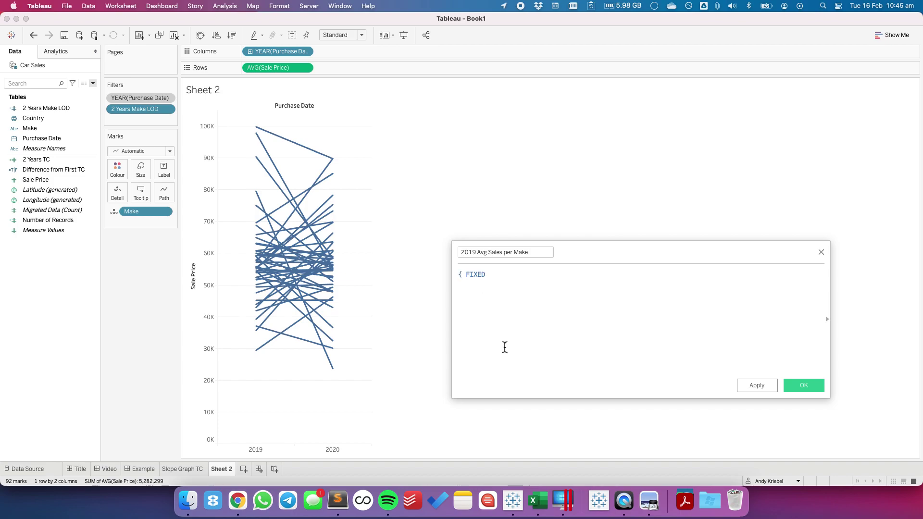
type("mak")
key("Return")
type(":avg")
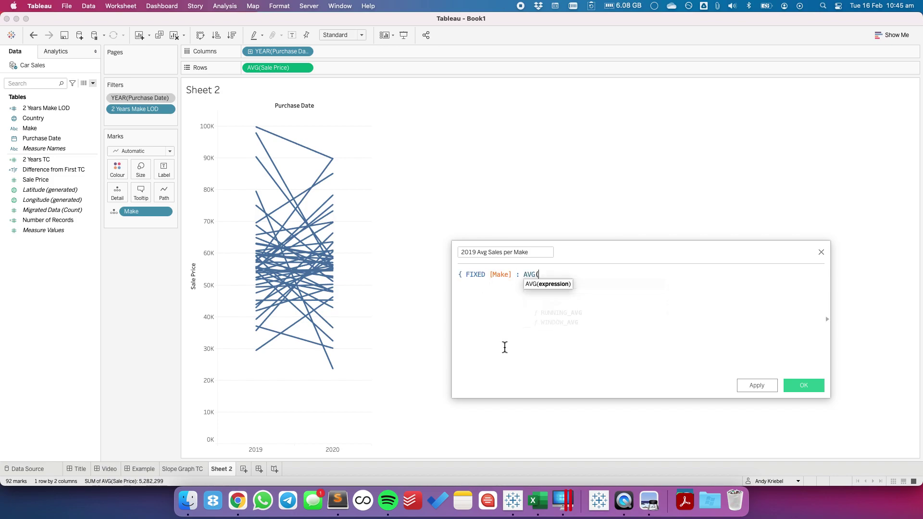
key("Return")
Step: Complete the average with IF YEAR([Purchase Date]) = 2019 THEN [Sale Price] END) } and save the calculated field
type("IF year")
key("Return")
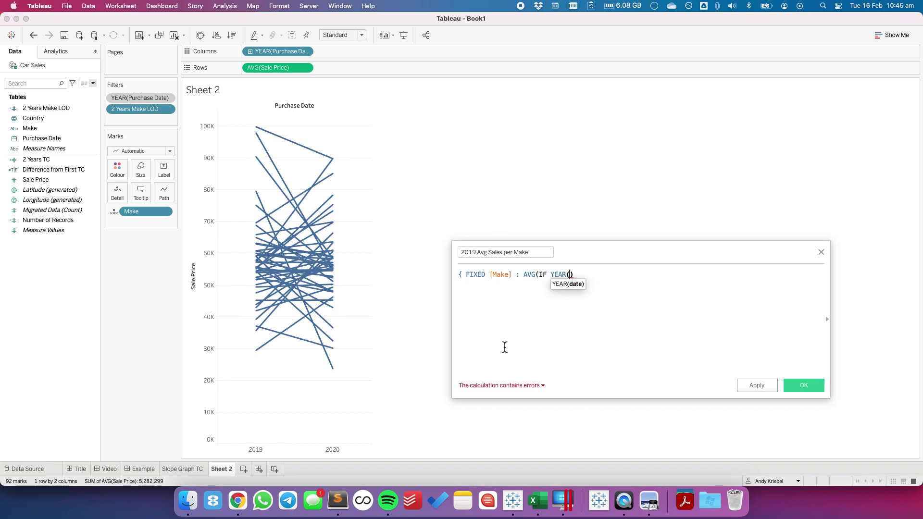
type("purchase")
key("Return")
type(") ")
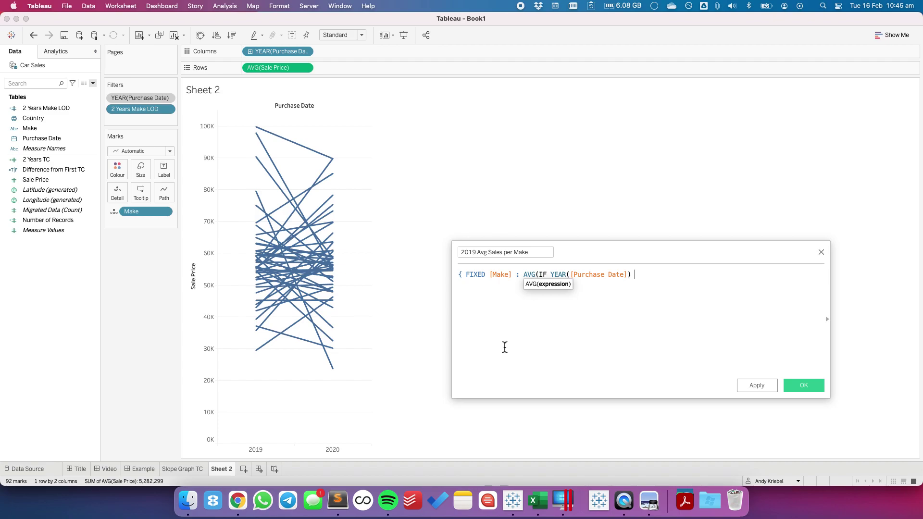
type("= 2019 THEN ")
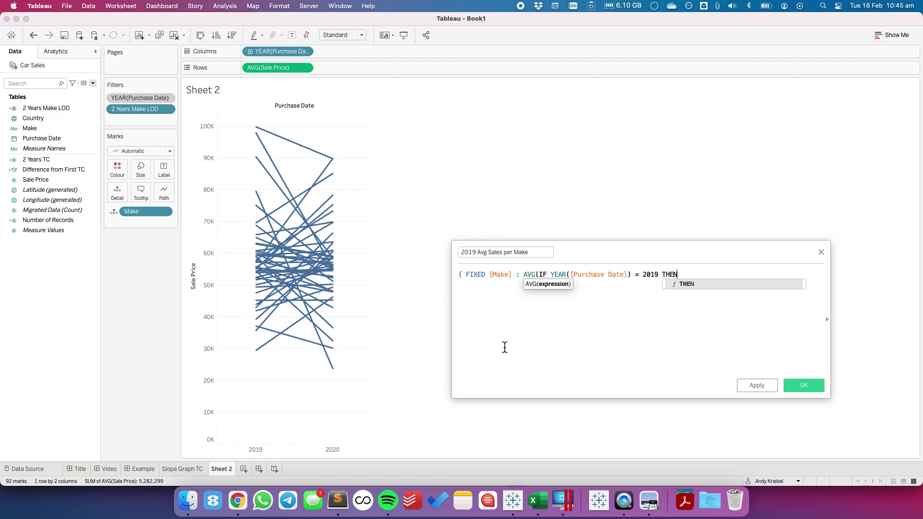
type("sale")
key("Return")
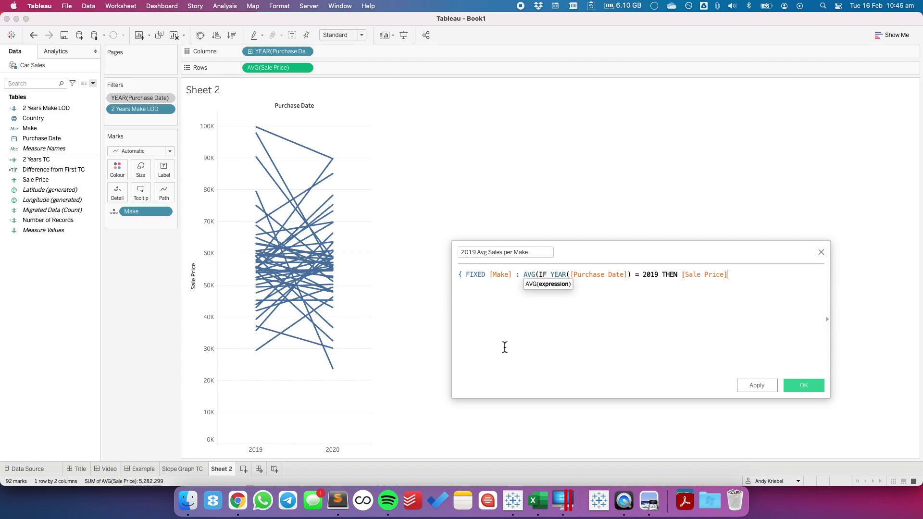
type("END")
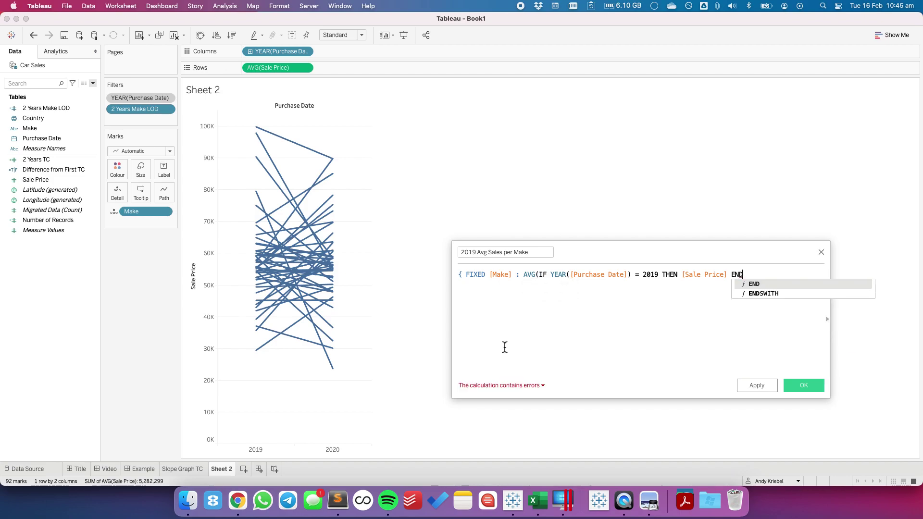
type(") }")
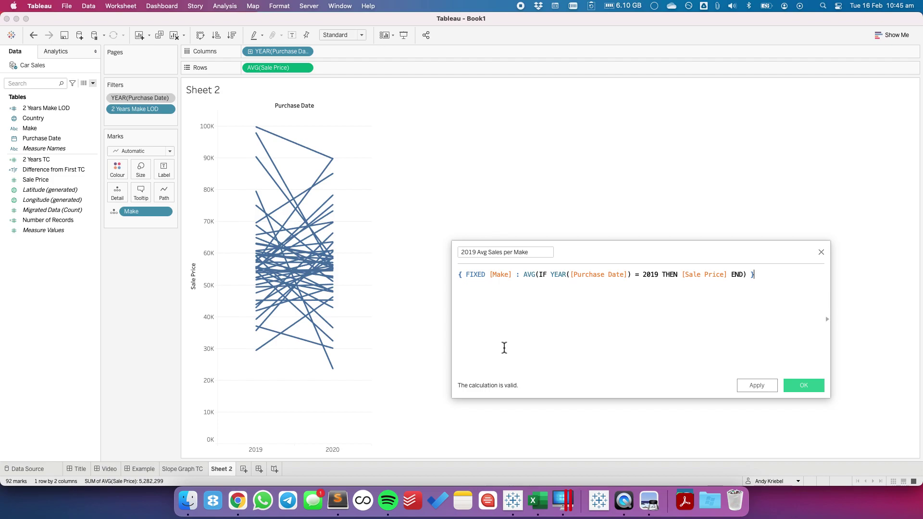
left_click(814, 390)
Step: Add 2019 Avg Sales per Make to the tooltip and inspect it on a 2019 mark and a 2020 mark
left_click_drag(73, 169, 143, 192)
mouse_move(261, 133)
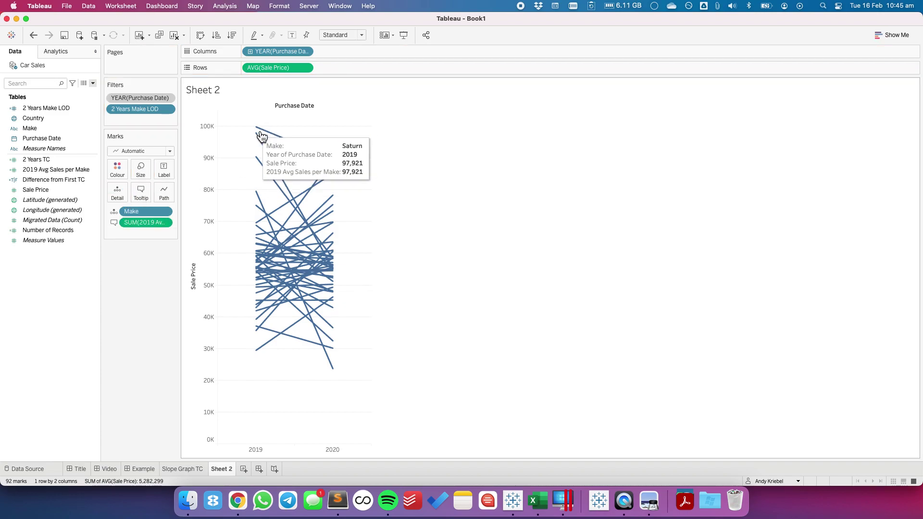
mouse_move(342, 164)
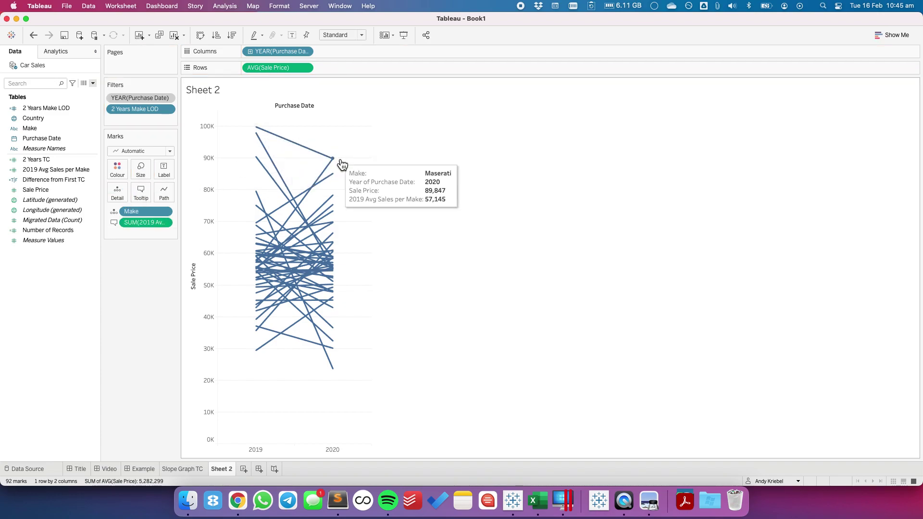
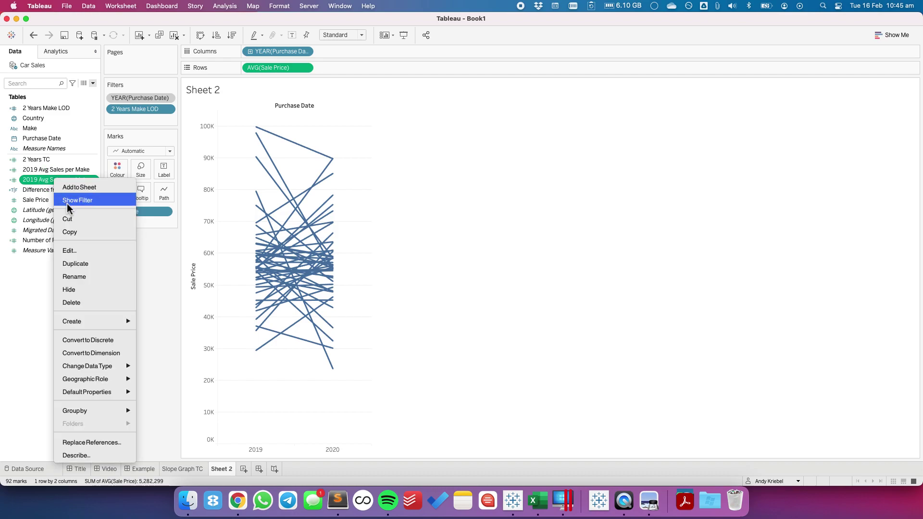
Step: Open the copied 2019 Avg Sales per Make field for editing and rename it 2020 Avg Sales per Make
left_click(82, 262)
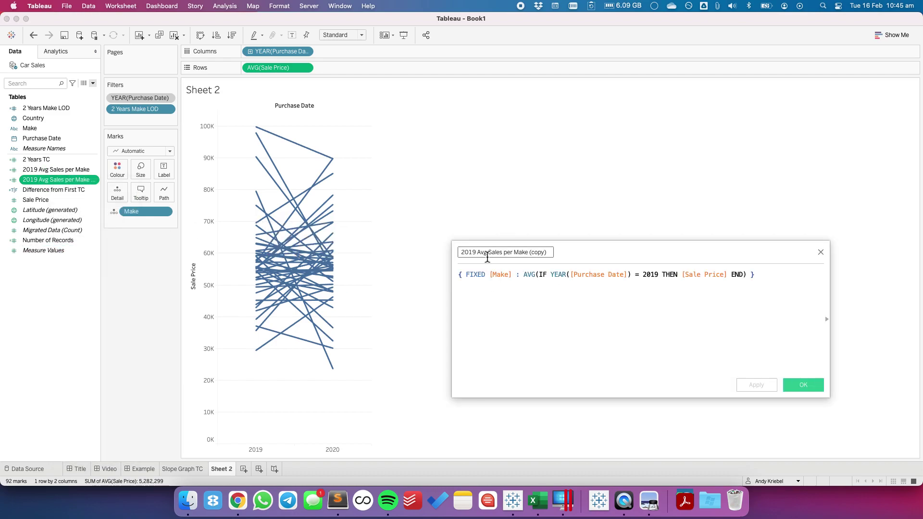
left_click(464, 253)
type("2020")
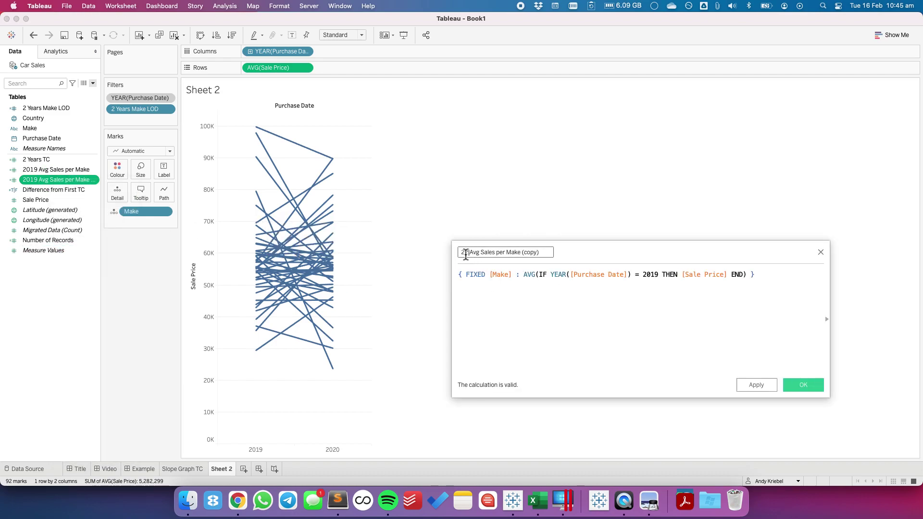
key("BackSpace")
key("BackSpace")
key("BackSpace")
key("BackSpace")
type("020")
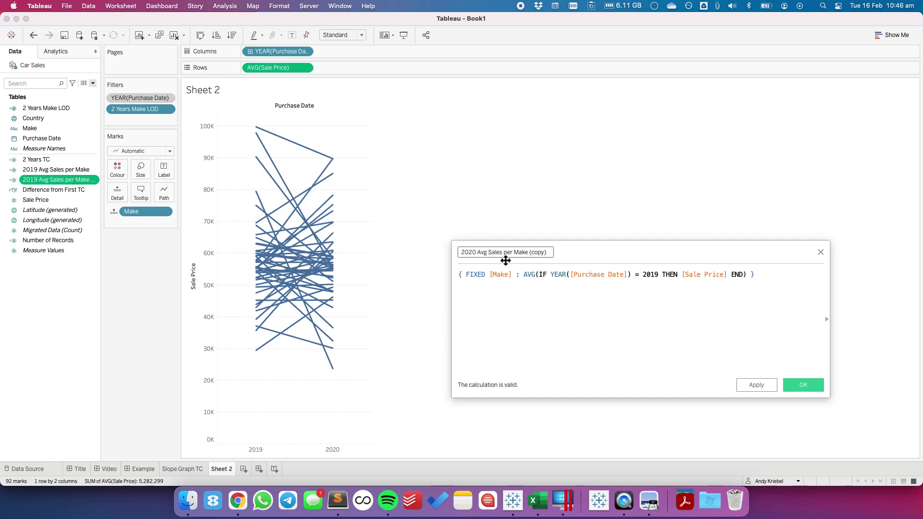
left_click_drag(528, 253, 566, 255)
key("BackSpace")
Step: Set the year in the 2020 Avg Sales per Make formula to 2020, review the expression and save the field
double_click(650, 276)
type("2020")
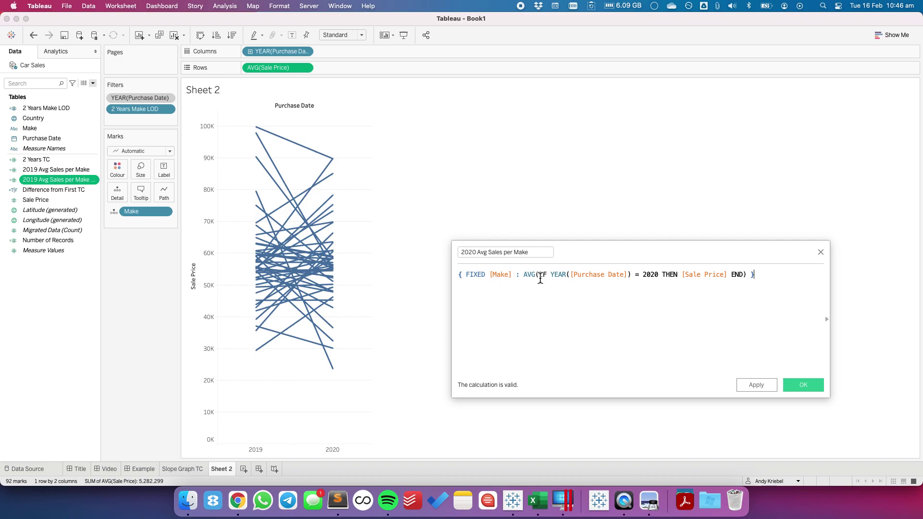
left_click_drag(540, 278, 745, 278)
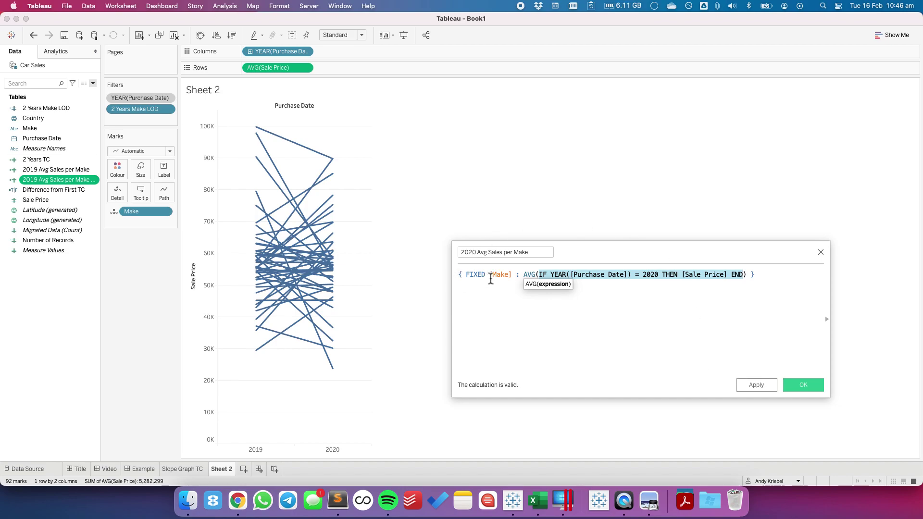
left_click_drag(489, 276, 747, 274)
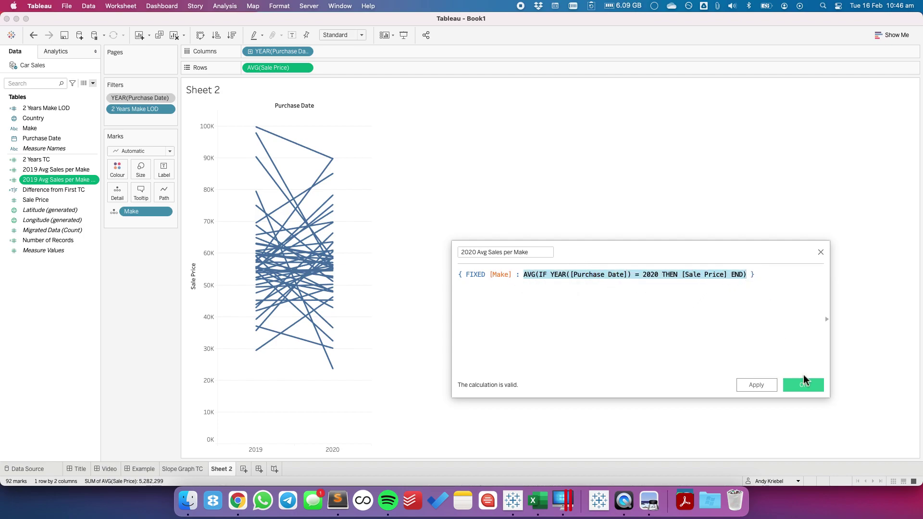
left_click(788, 385)
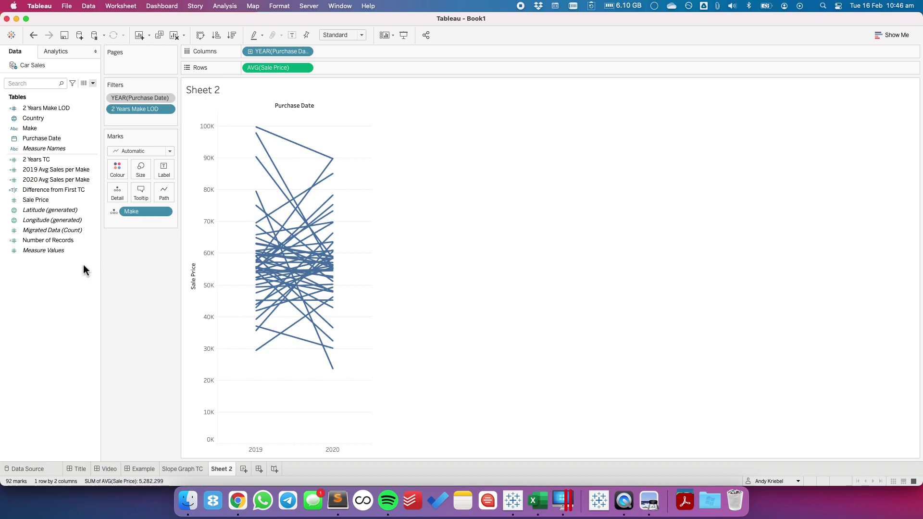
Step: Create a calculated field named Difference from 2019 LOD with the formula [2020 Avg Sales per Make]>[2019 Avg Sales per Make]
right_click(76, 282)
left_click(99, 288)
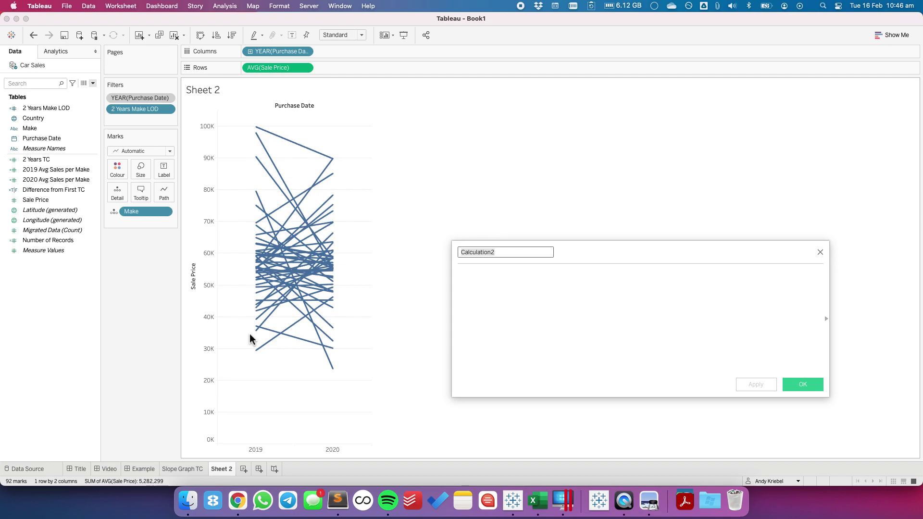
type("Difference from ")
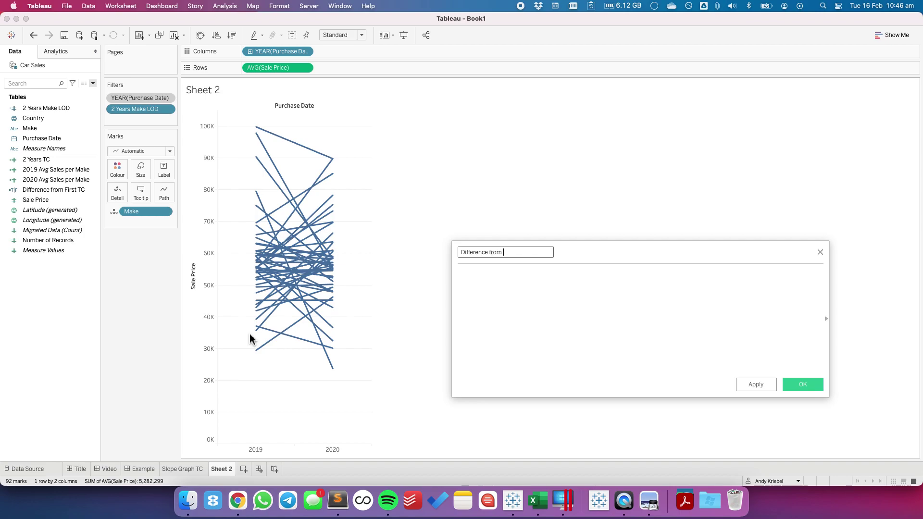
type("2019 LOD")
left_click(485, 317)
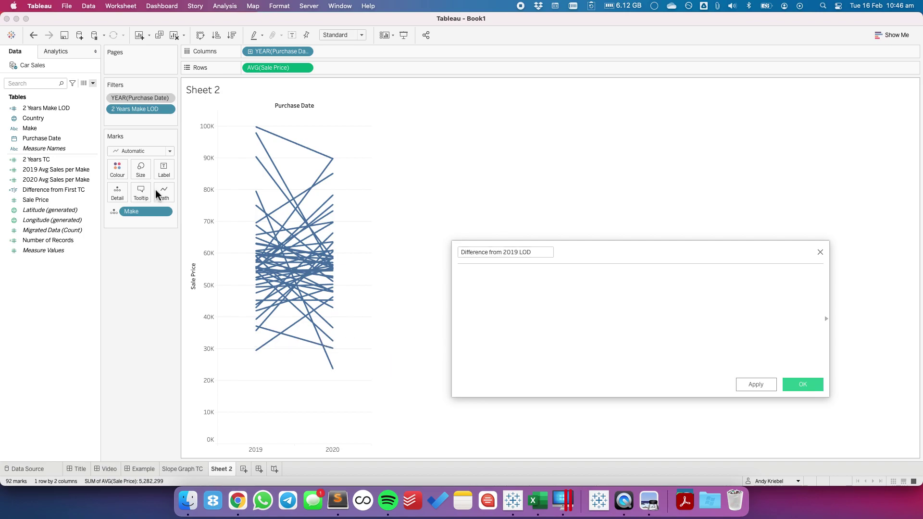
left_click_drag(74, 181, 529, 314)
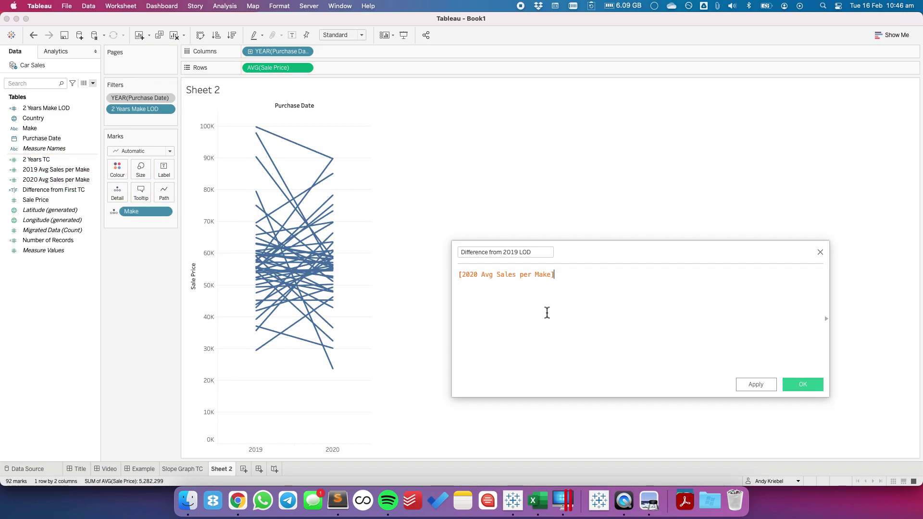
type(">")
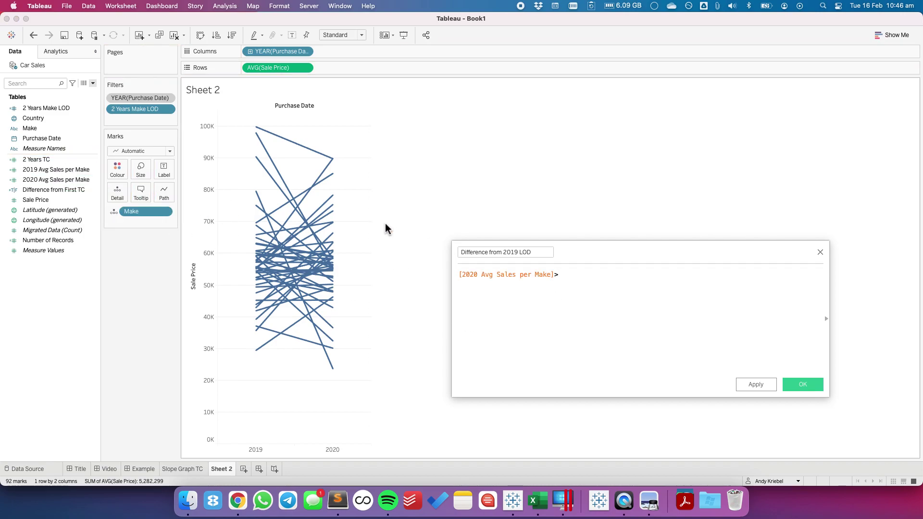
left_click_drag(55, 169, 670, 317)
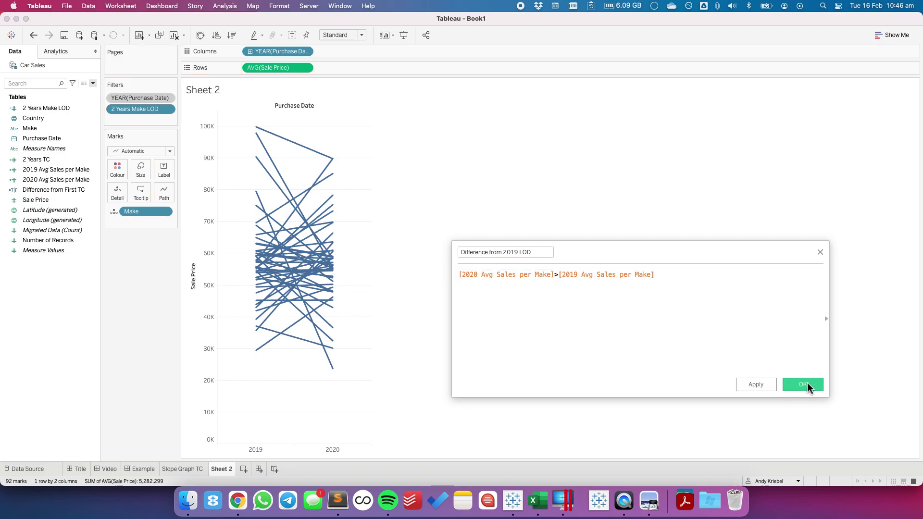
left_click(803, 385)
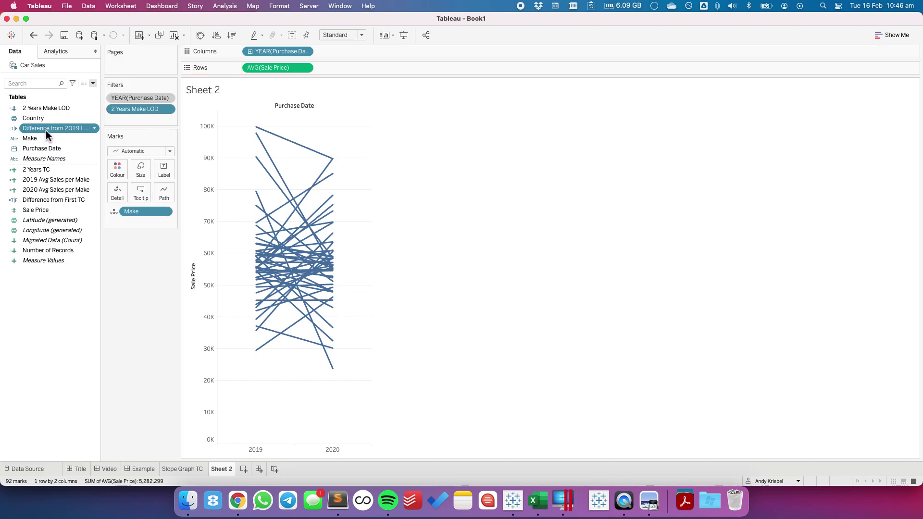
Step: Colour the lines by Difference from 2019 LOD and reorder the colour legend to list True before False
left_click_drag(46, 131, 122, 175)
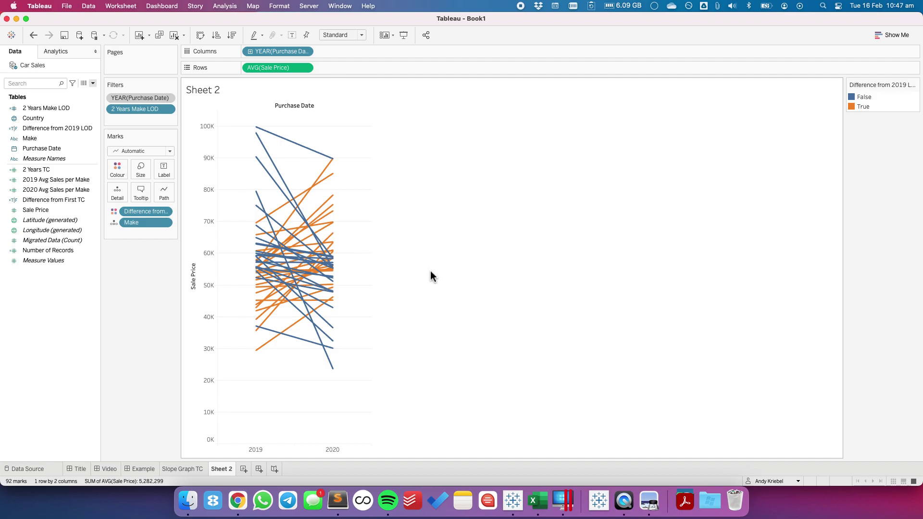
mouse_move(287, 266)
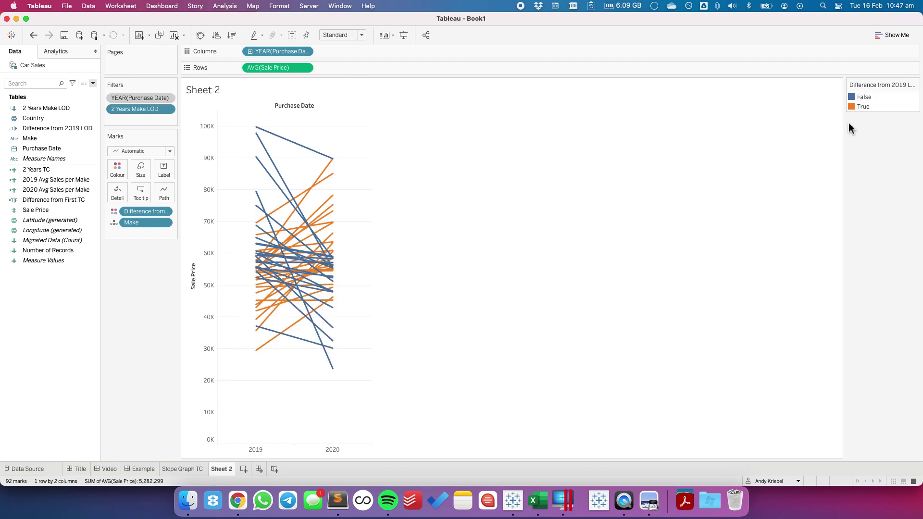
left_click_drag(864, 106, 863, 95)
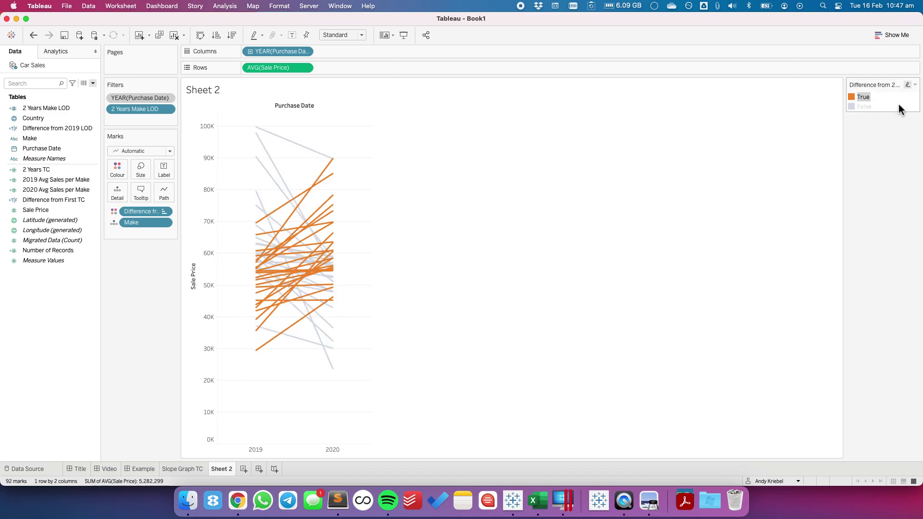
left_click(896, 108)
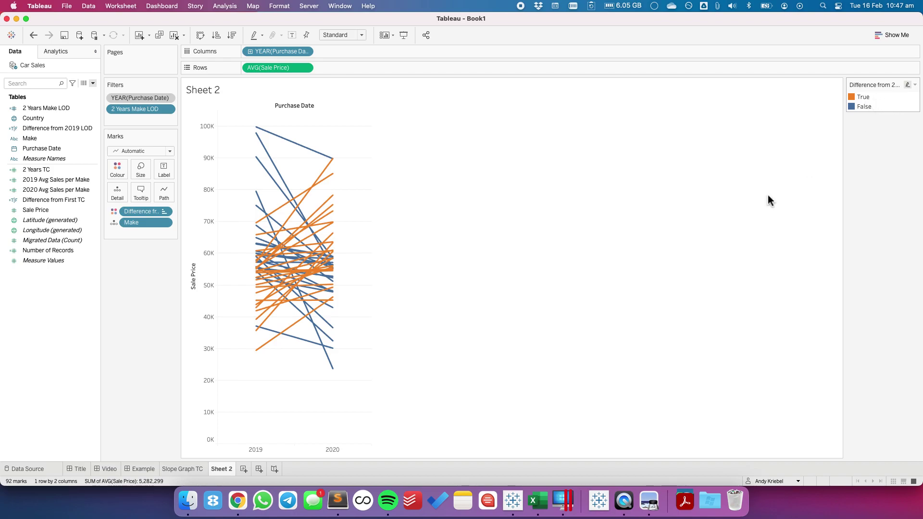
Step: Look at the Slope Graph TC sheet for comparison and return to Sheet 2
left_click(191, 472)
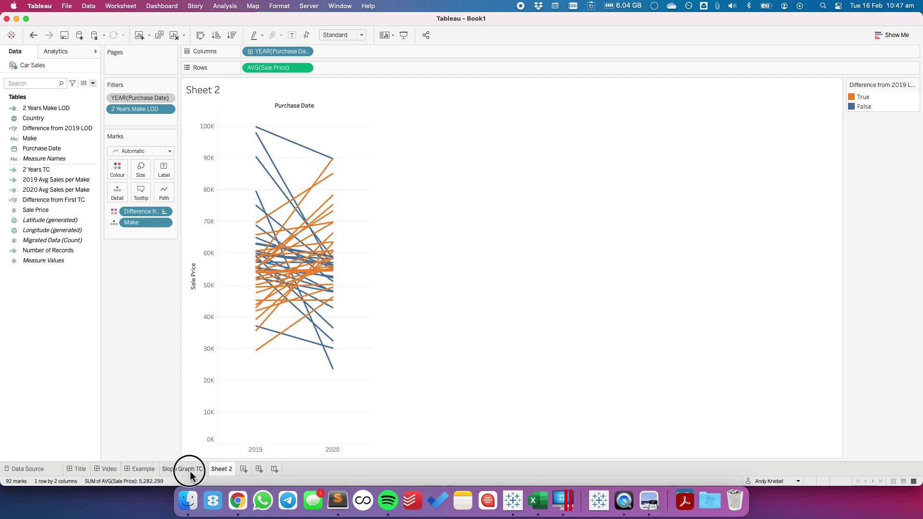
left_click(224, 469)
left_click(887, 108)
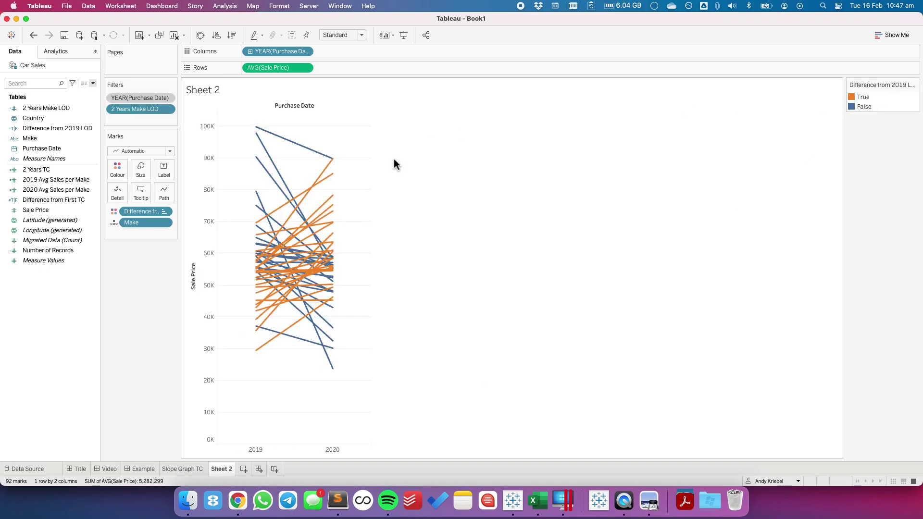
Step: Recolour the lines from the Makeover Monday Secondary palette, light blue for True and dark red for False, and list False first in the legend
left_click(117, 171)
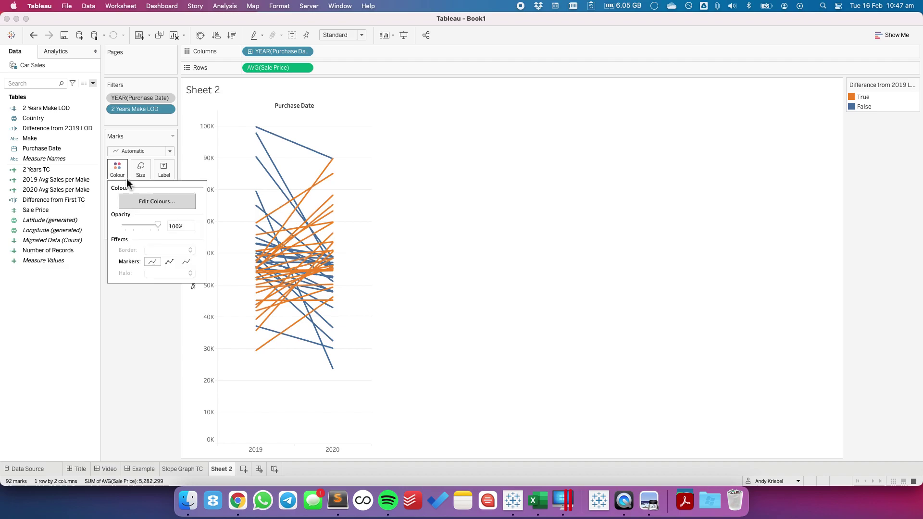
left_click(141, 201)
left_click(517, 180)
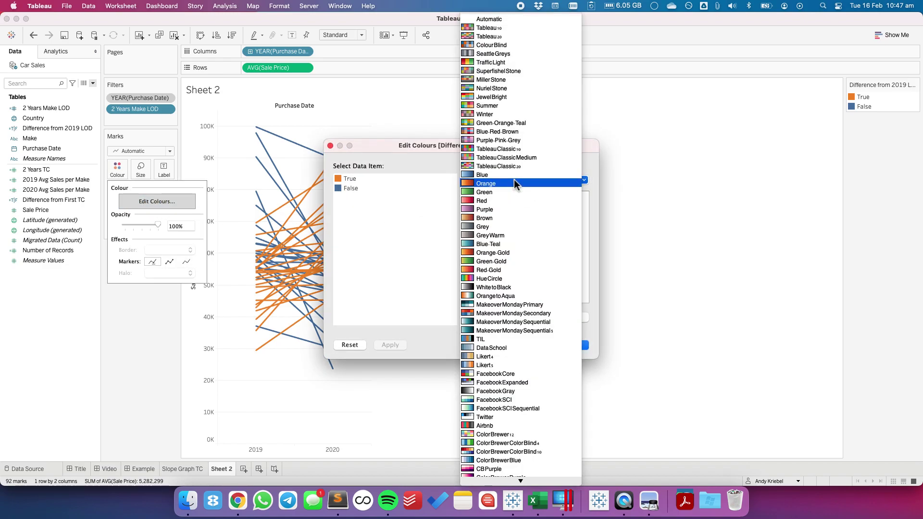
left_click(500, 318)
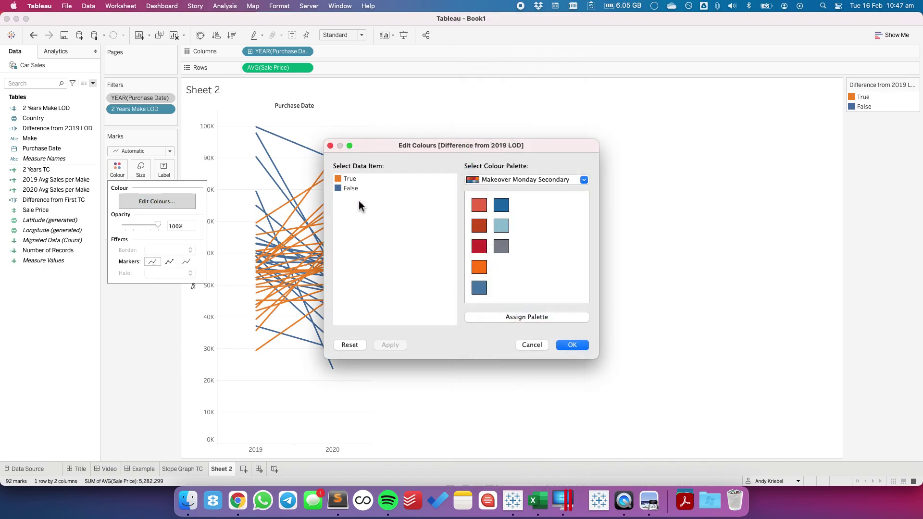
left_click(351, 182)
left_click(502, 226)
left_click(351, 189)
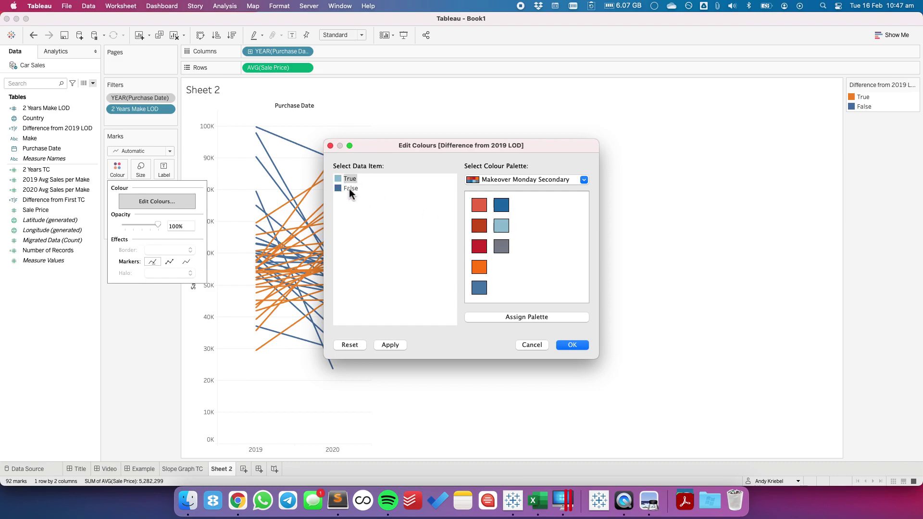
left_click(478, 247)
left_click(575, 345)
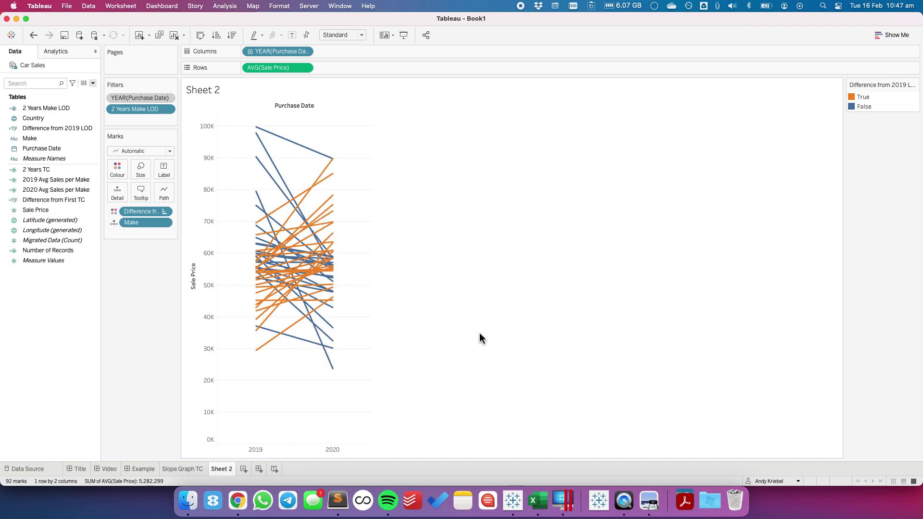
left_click(866, 107)
left_click(887, 102)
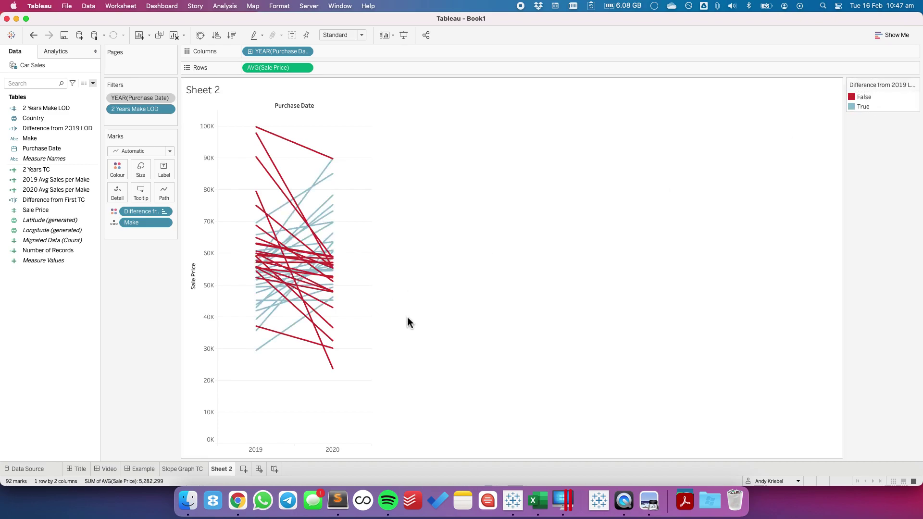
Step: Compare the recoloured lines with those on the Slope Graph TC sheet and return to Sheet 2
left_click(195, 468)
left_click(211, 468)
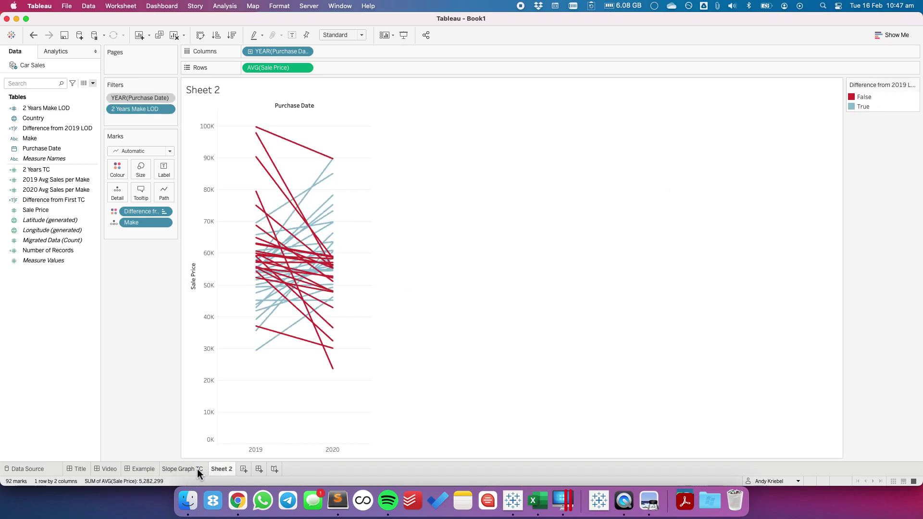
left_click(182, 469)
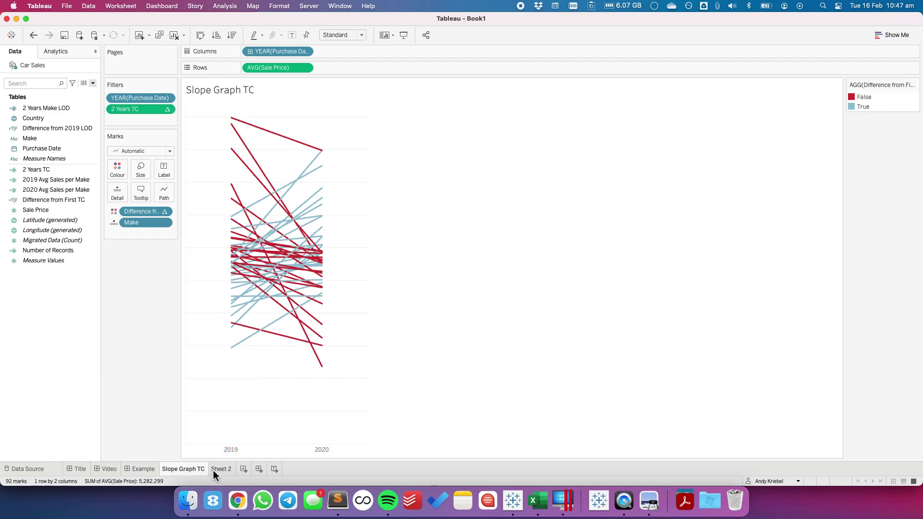
left_click(212, 470)
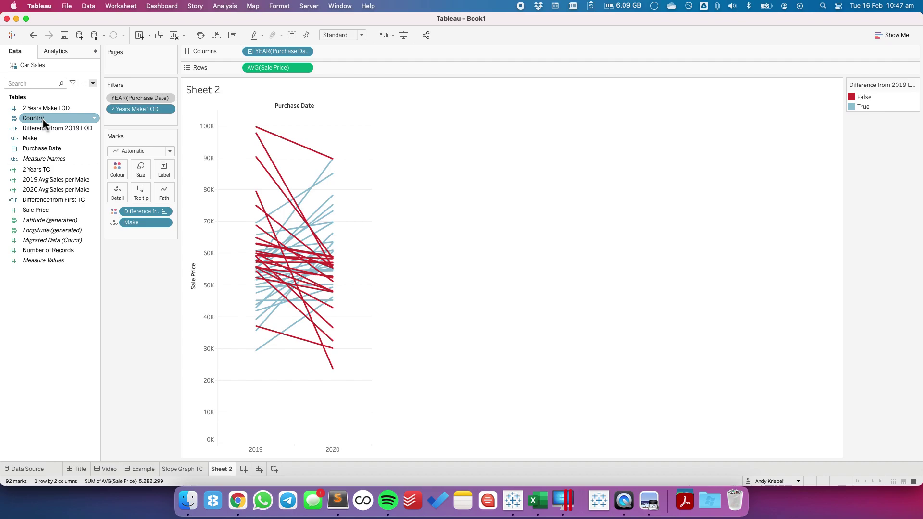
Step: Replace Make with Country as the detail field on Sheet 2 and inspect individual country lines
left_click_drag(43, 119, 144, 226)
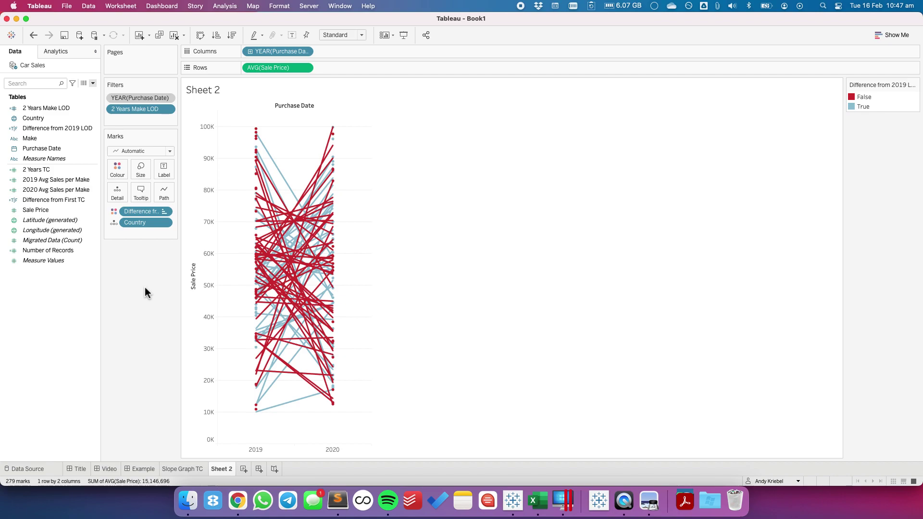
mouse_move(295, 403)
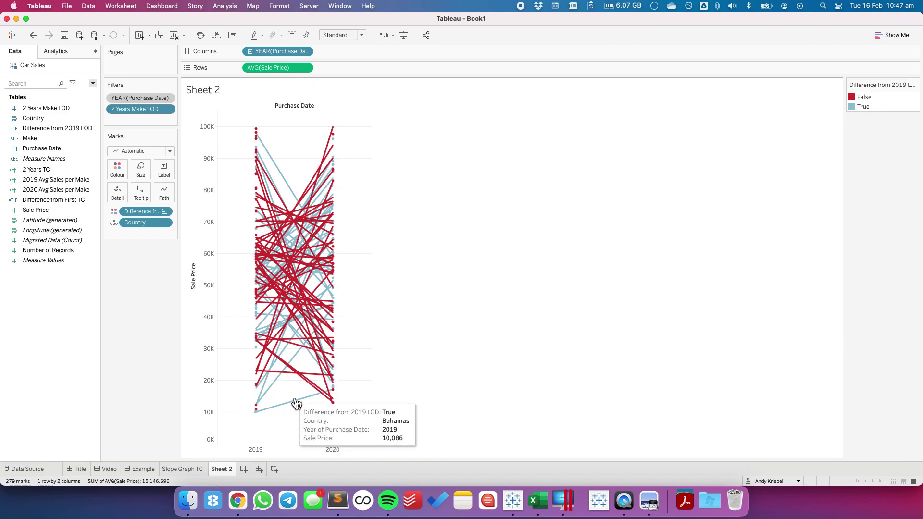
left_click(322, 291)
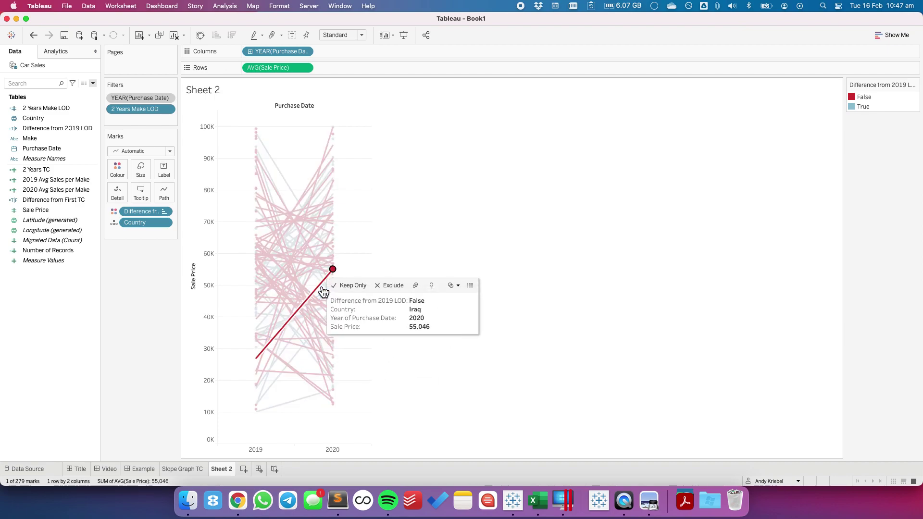
left_click(322, 291)
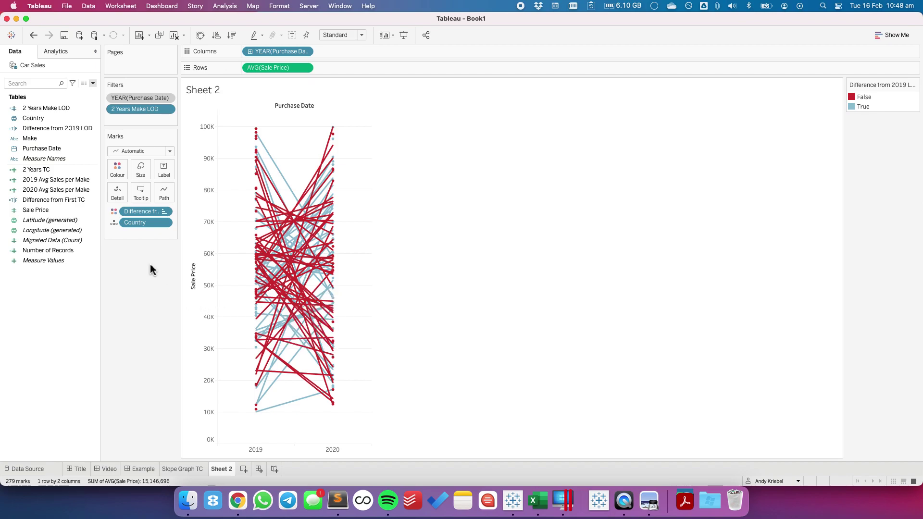
Step: Review the formulas of Difference from First TC and 2019 Avg Sales per Make, highlighting the fixed [Make] dimension
right_click(64, 201)
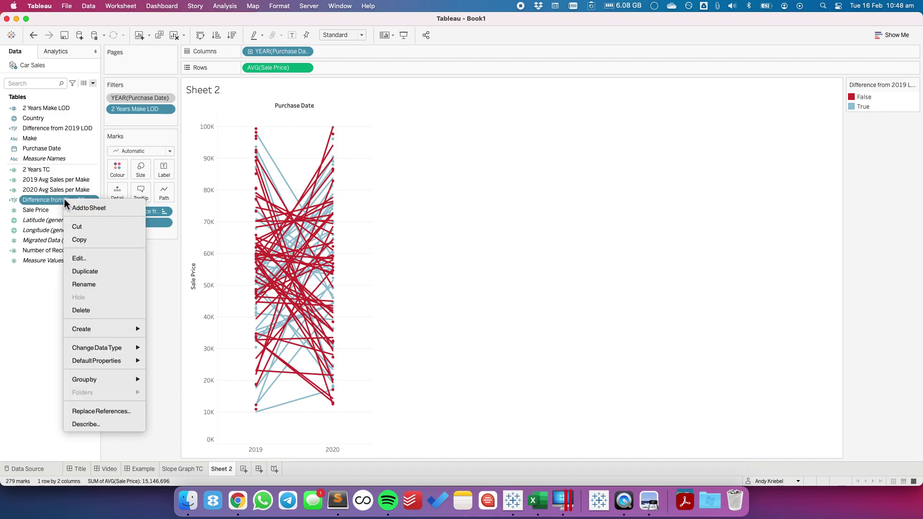
left_click(83, 258)
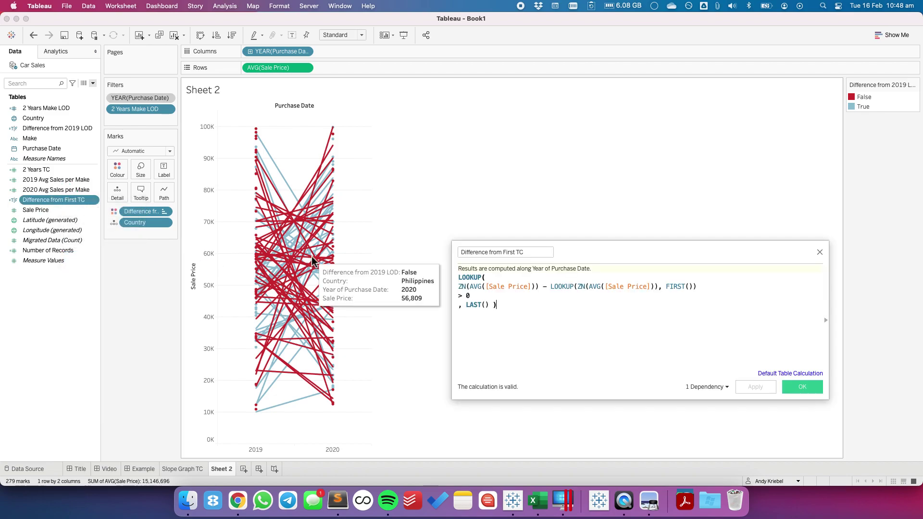
right_click(53, 182)
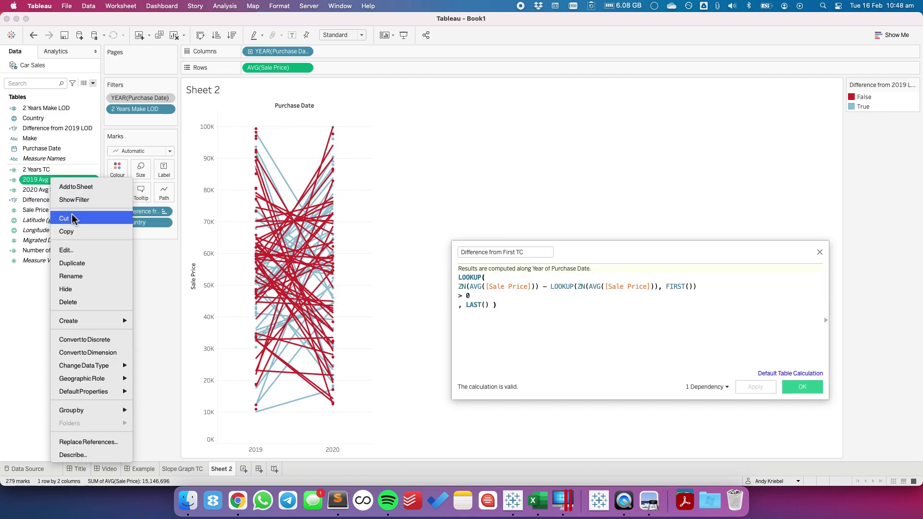
left_click(79, 247)
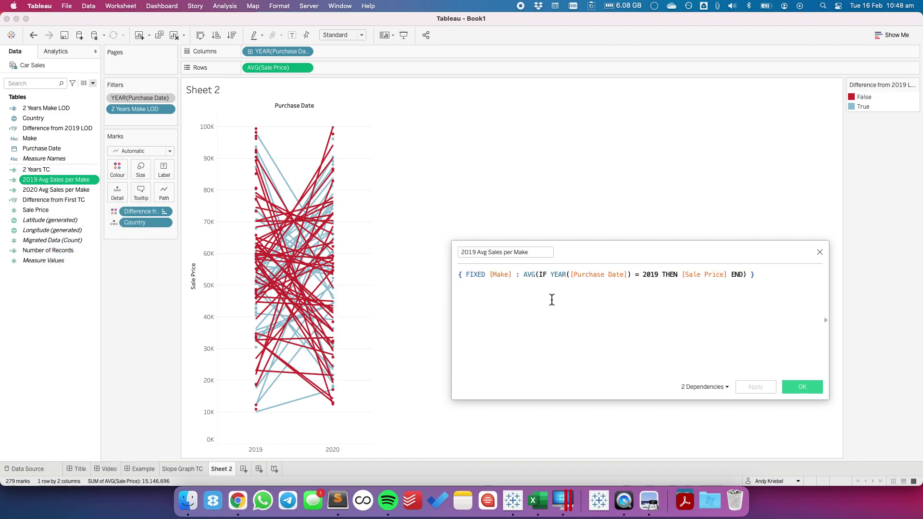
double_click(500, 275)
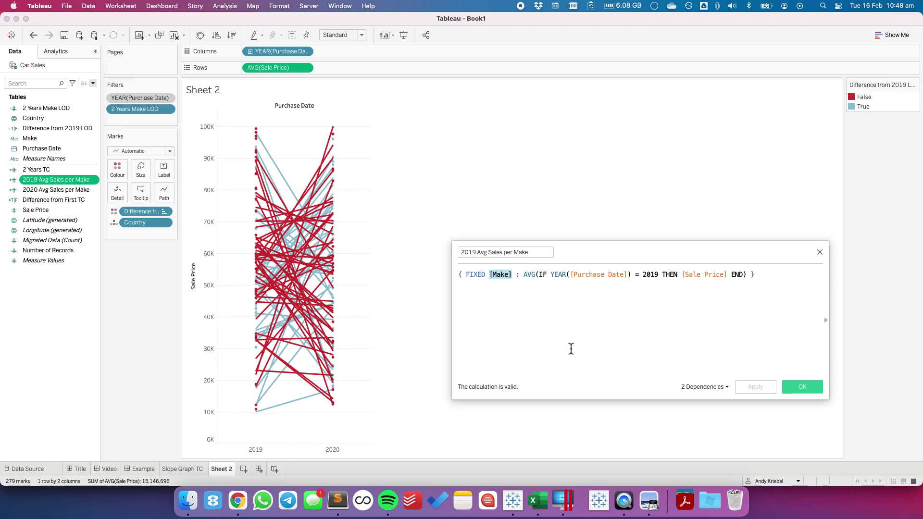
left_click(802, 387)
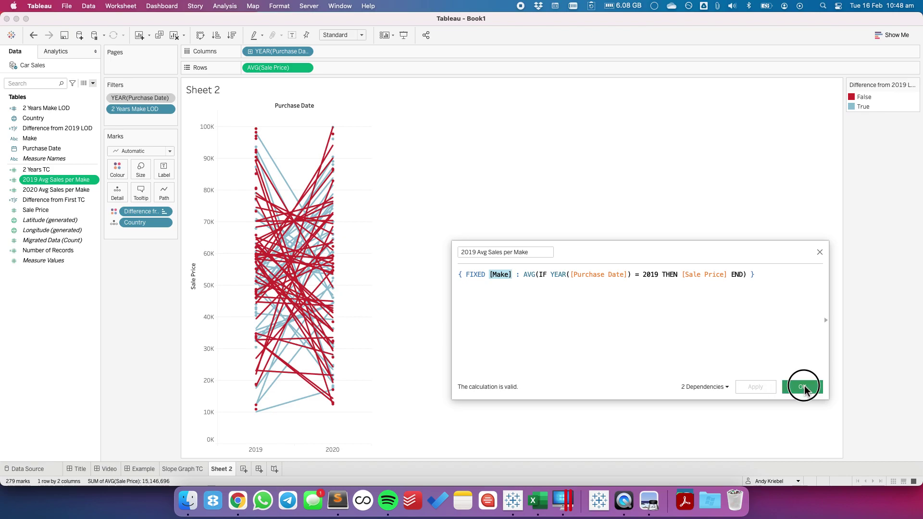
Step: Undo the replacement of Make with Country in the detail of Sheet 2
left_click(75, 312)
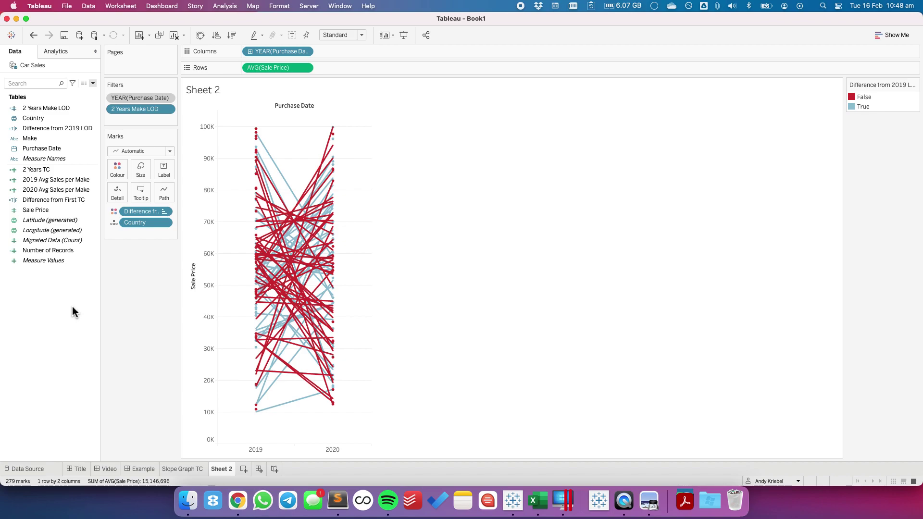
left_click(32, 35)
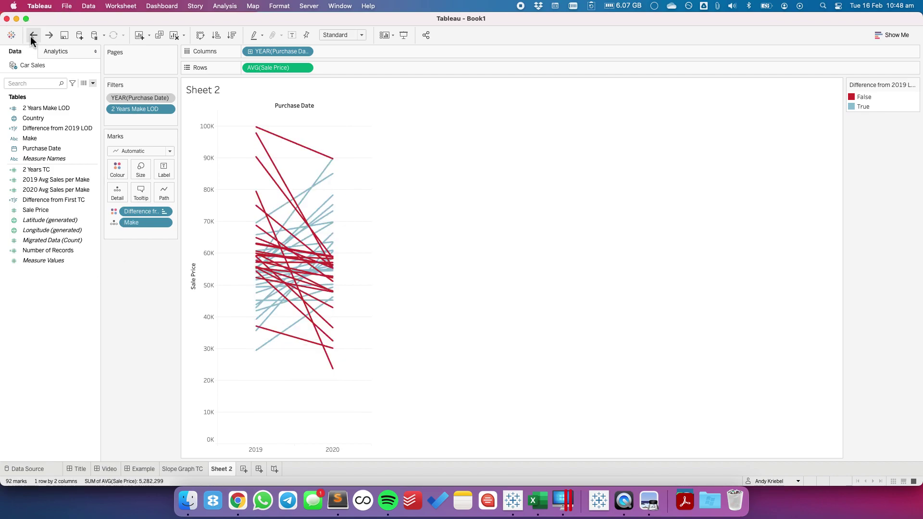
Step: View the Slope Graph TC sheet, and switch to the Table Calcs vs. LODs title screen
left_click(197, 469)
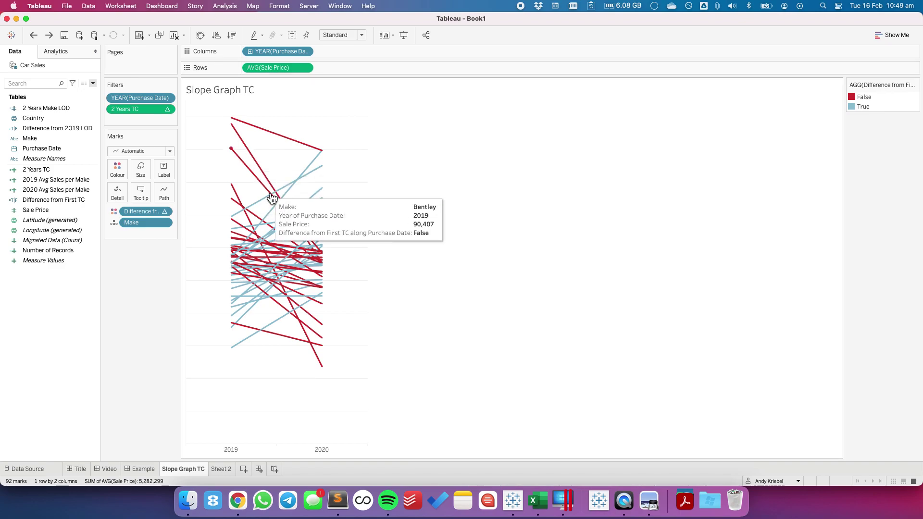
key("ctrl+Right")
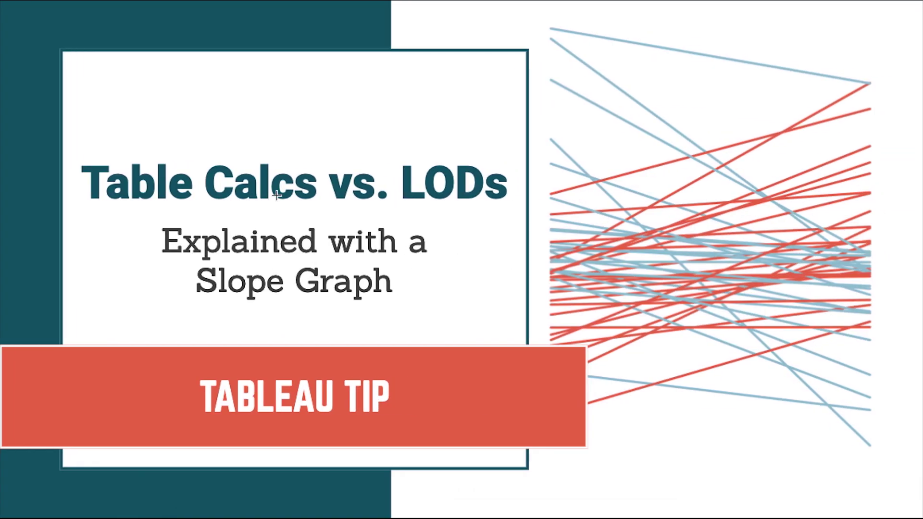